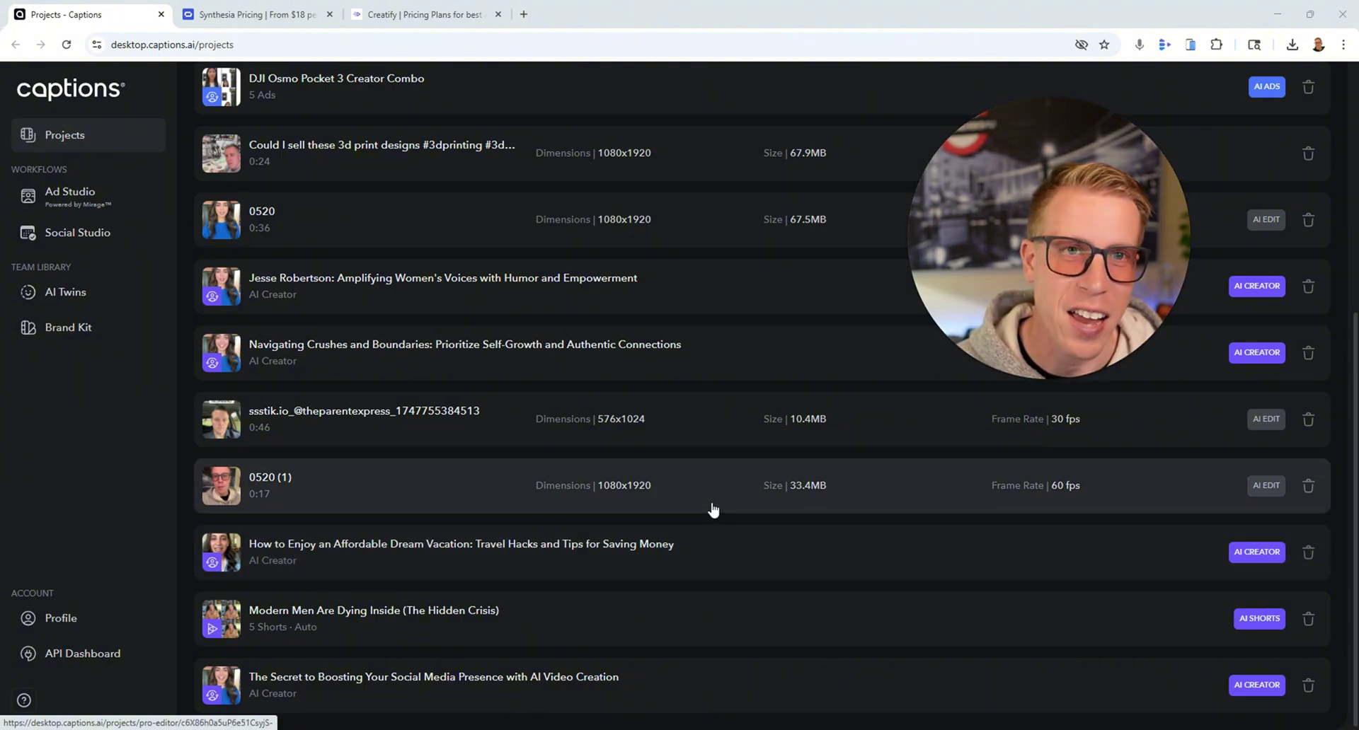
Open the AI Creator project 'The Secret to Boosting…' in the editor
left_click(1065, 380)
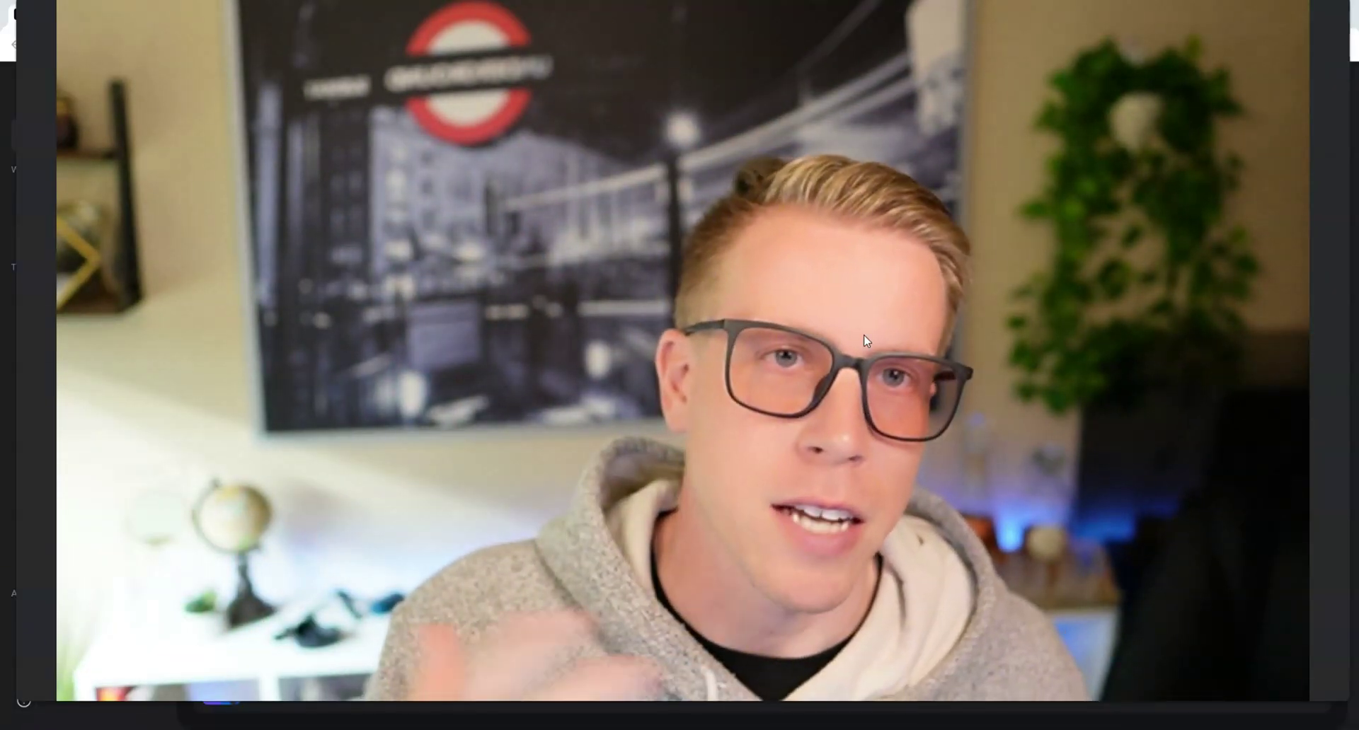
left_click(684, 706)
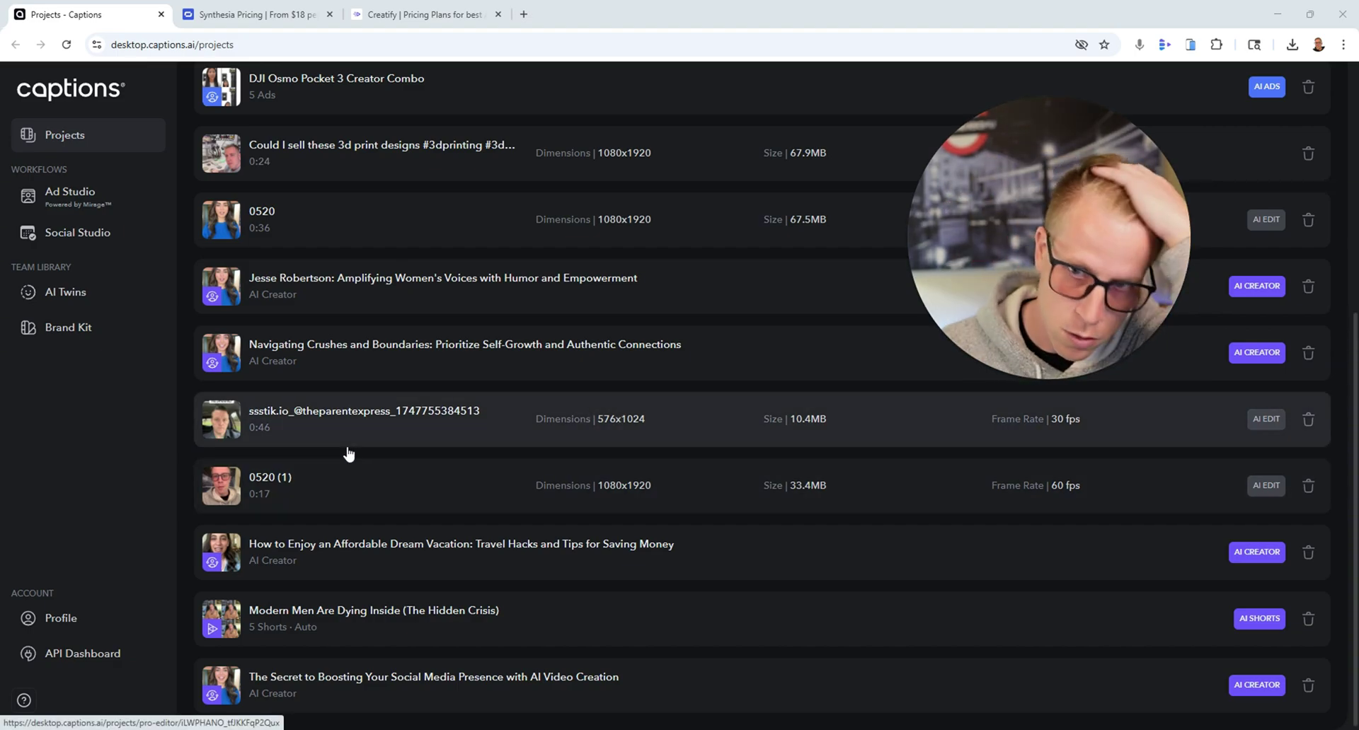
left_click(338, 691)
left_click_drag(1016, 259, 201, 410)
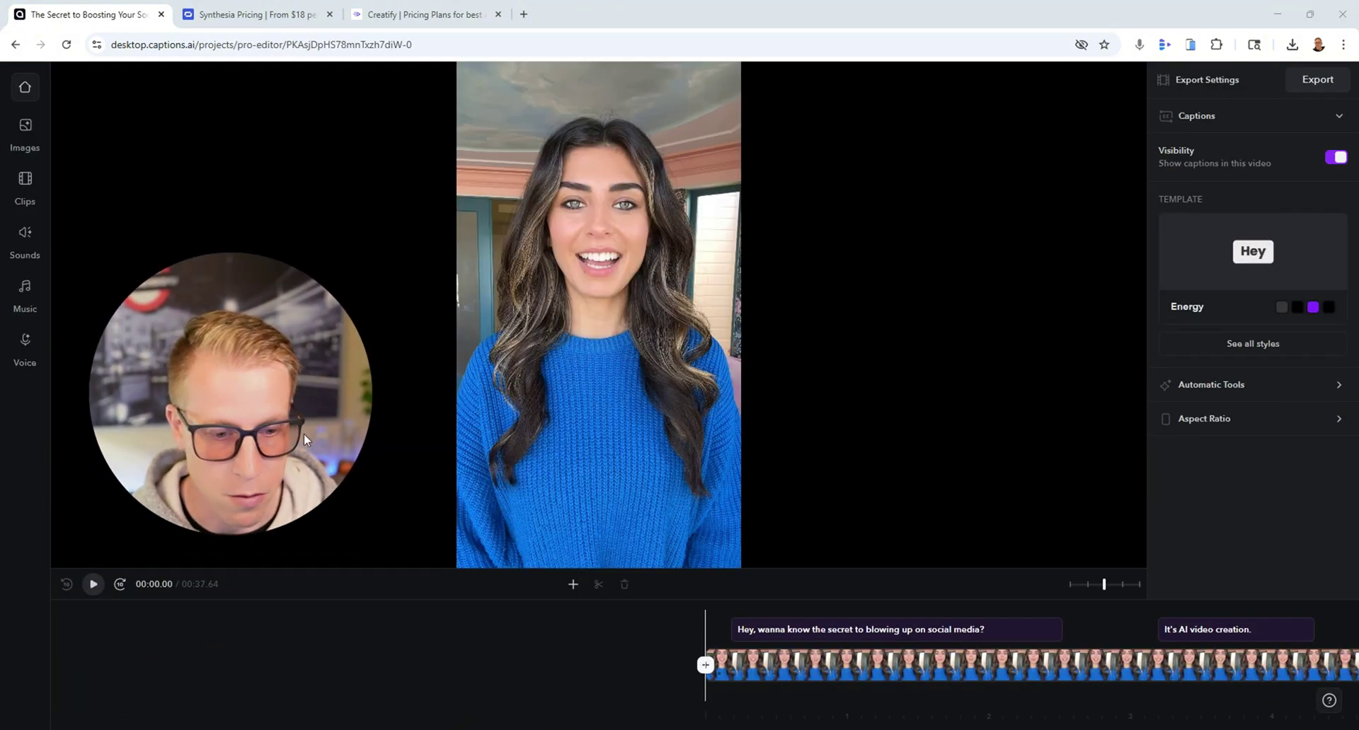
Play the captioned preview, pause at 00:08, and return to the projects list
left_click(94, 585)
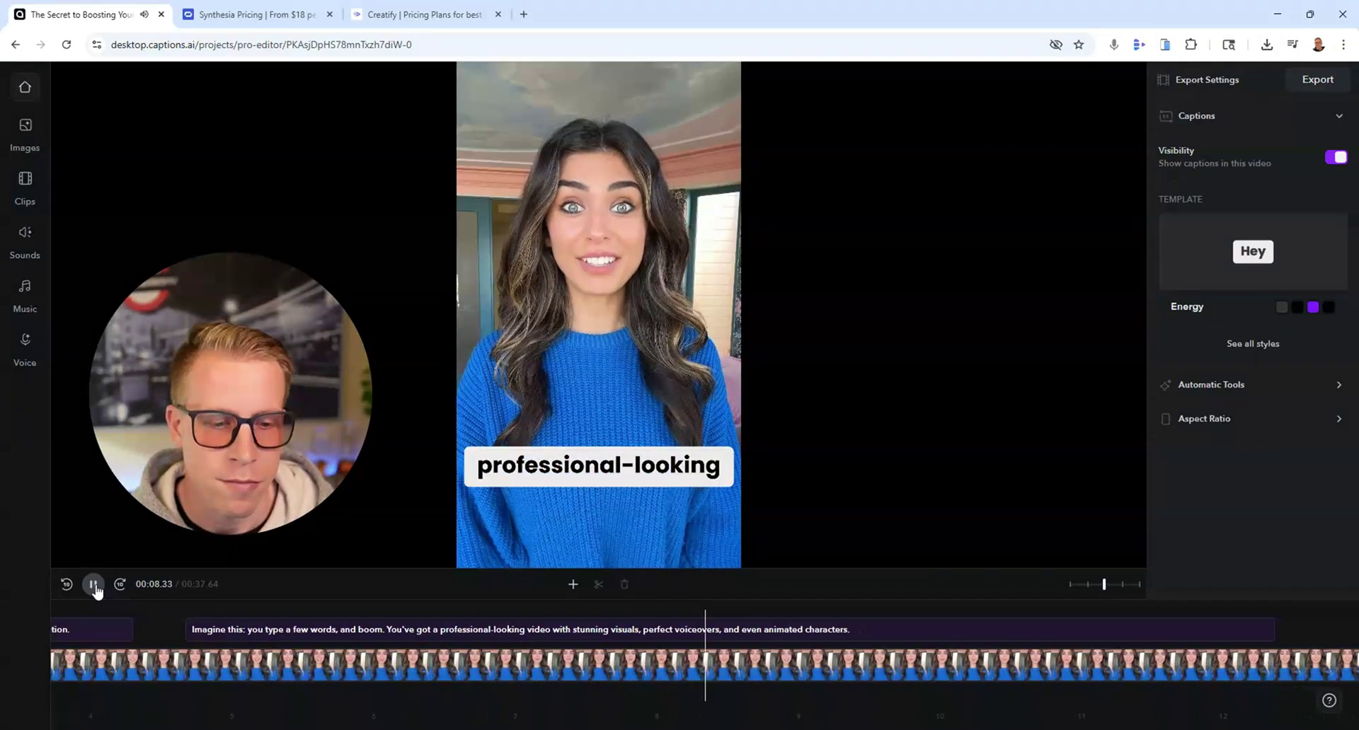
left_click(94, 585)
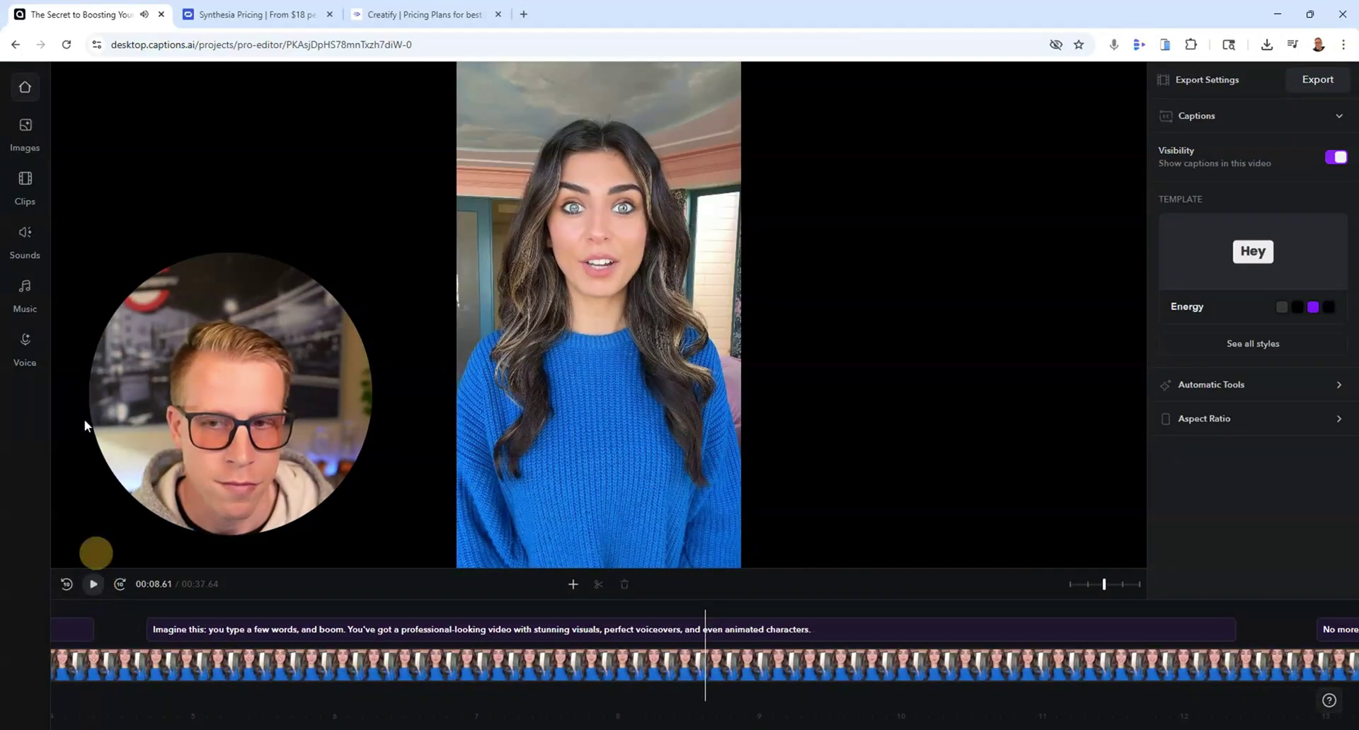
left_click(26, 88)
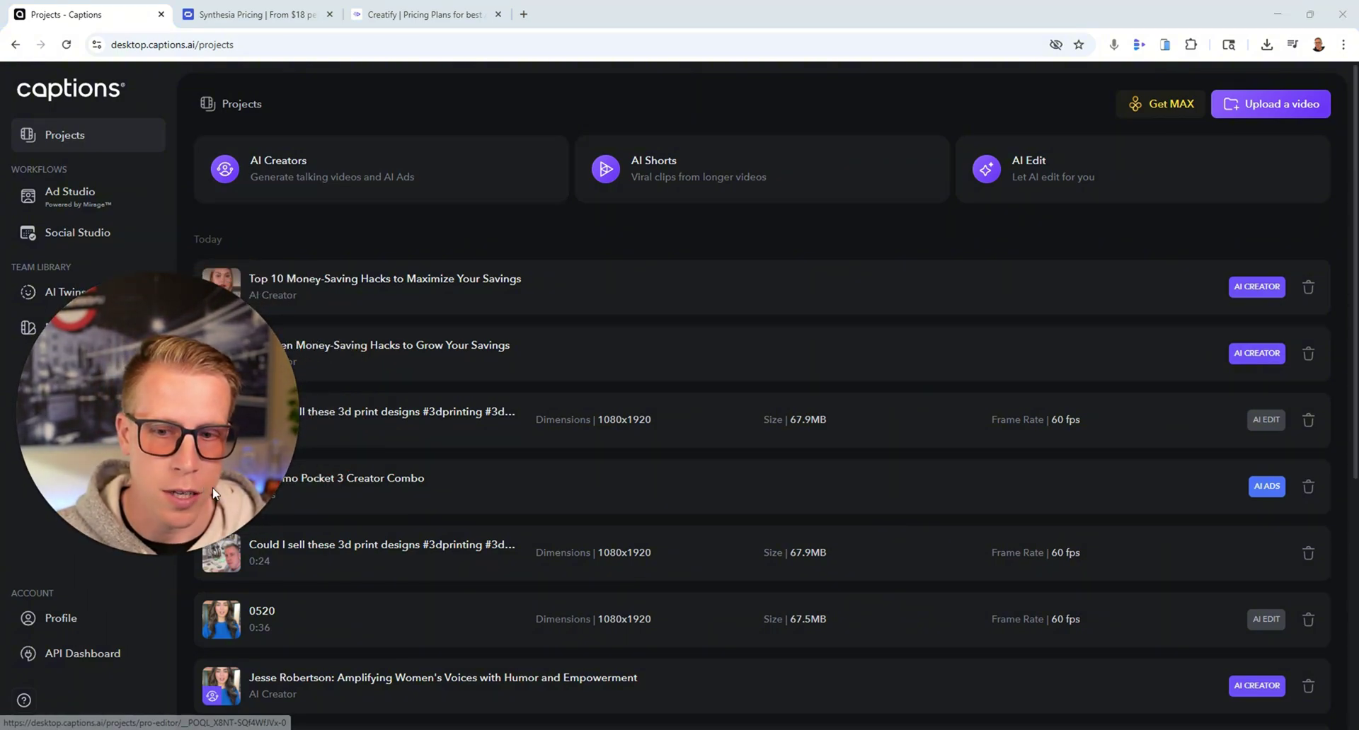
Scroll the projects list and open '5 Proven Money-Saving Hacks to Grow Your Savings' in the pro-editor
left_click(174, 554)
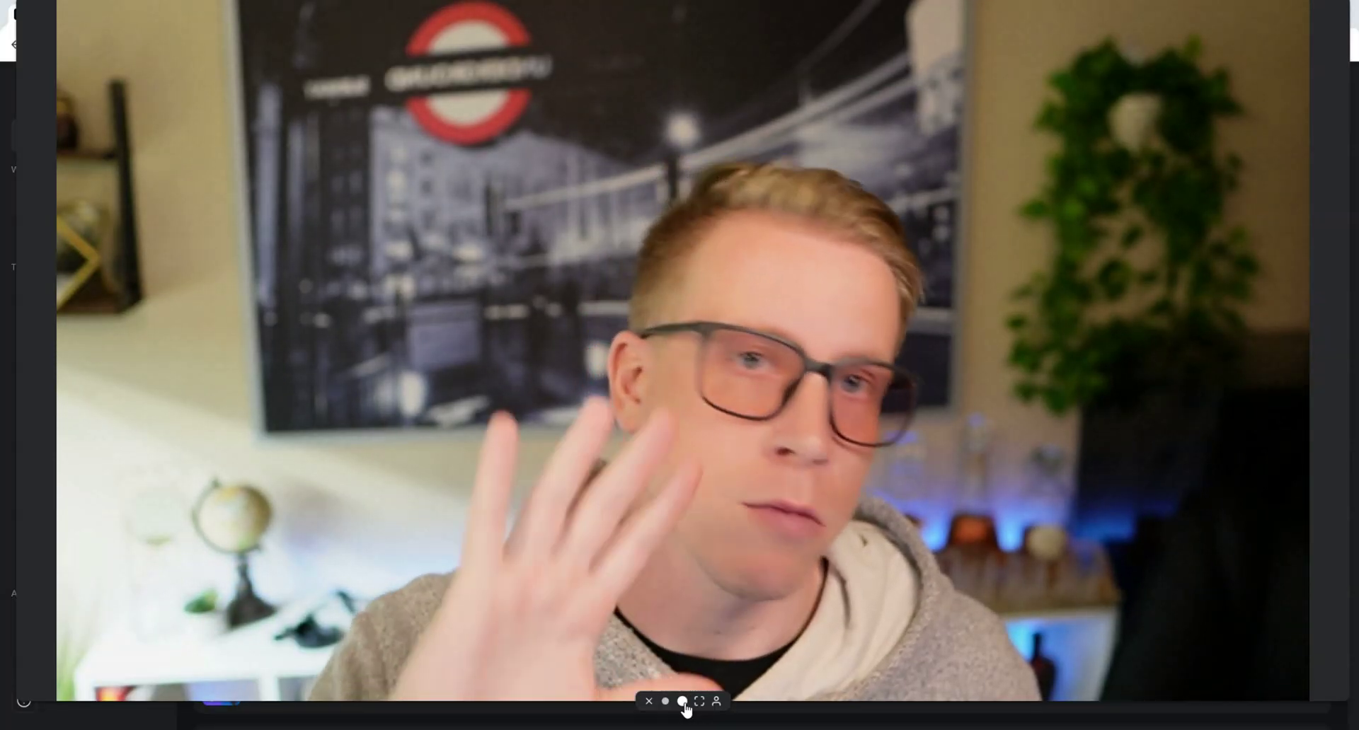
left_click(682, 702)
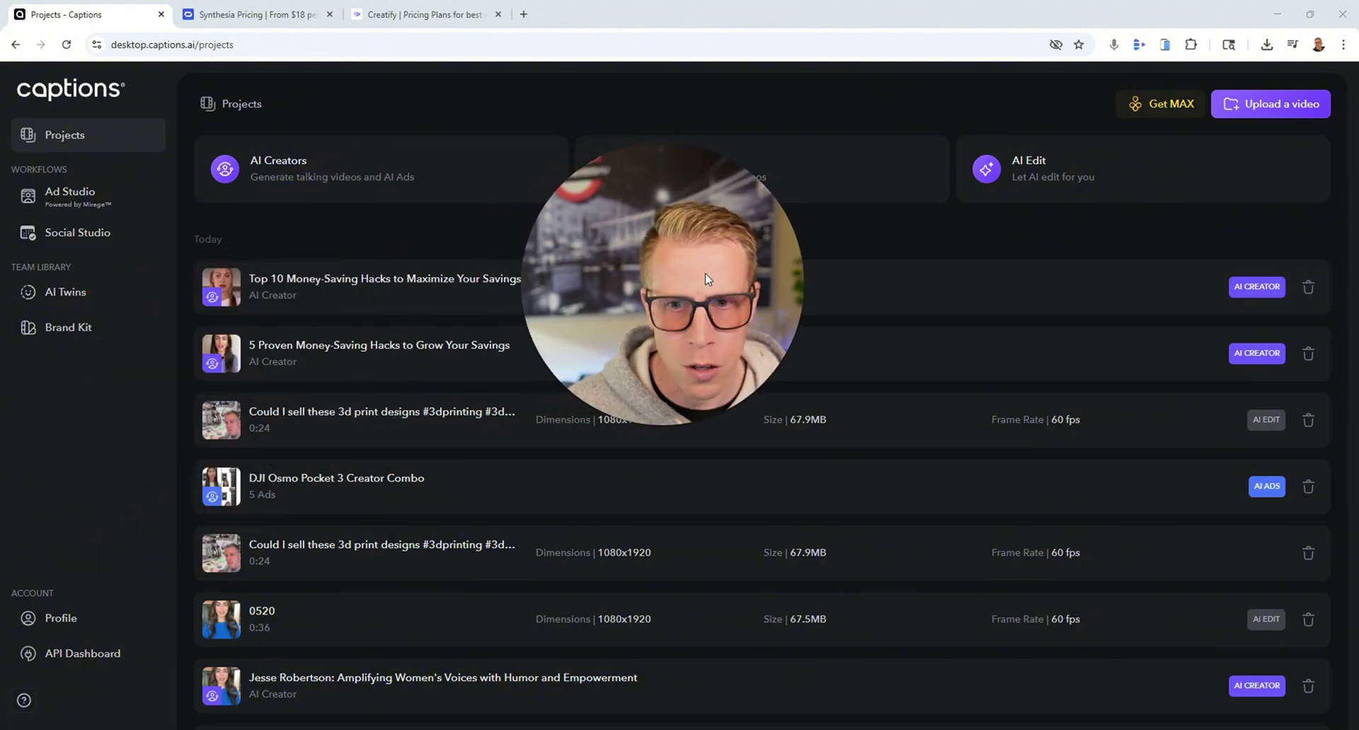
scroll(303, 486, "down", 2)
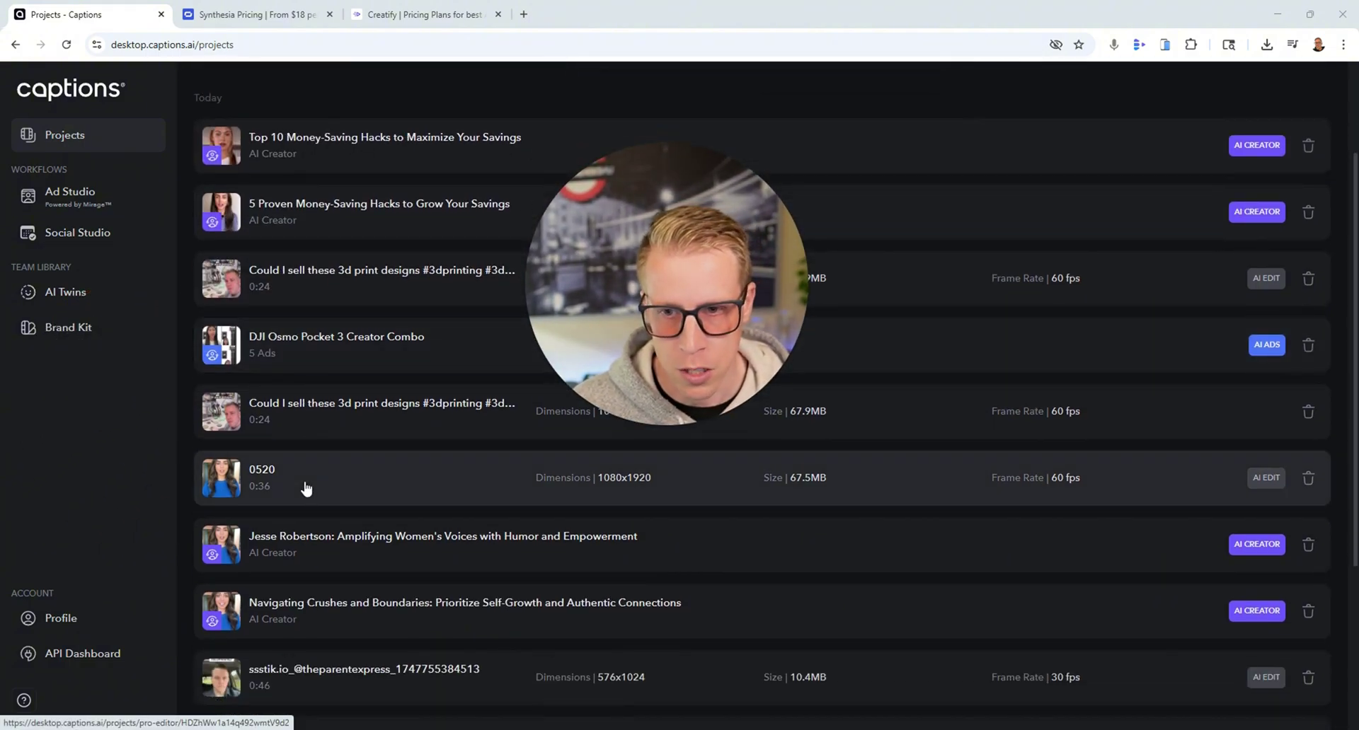
left_click(336, 218)
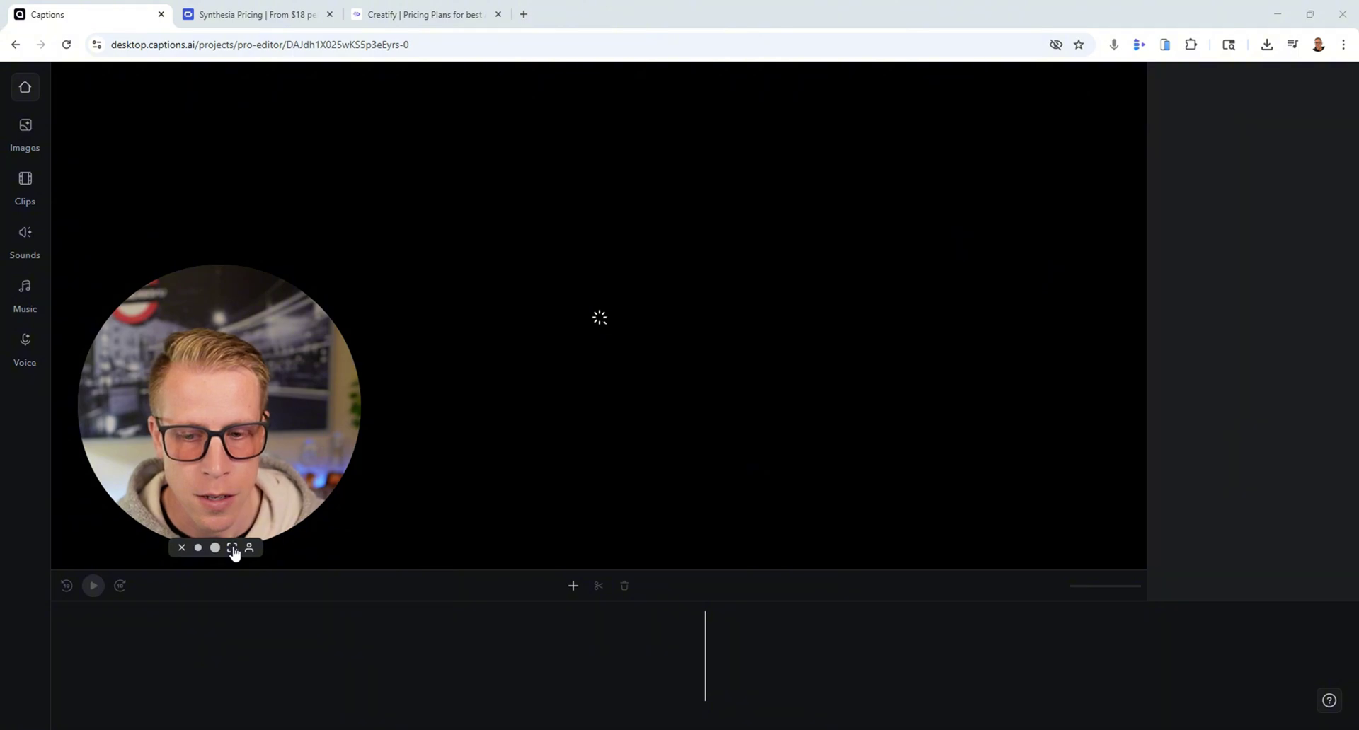
Play the money-saving hacks video, pause at 00:06, and scrub back to about 00:03
left_click(232, 548)
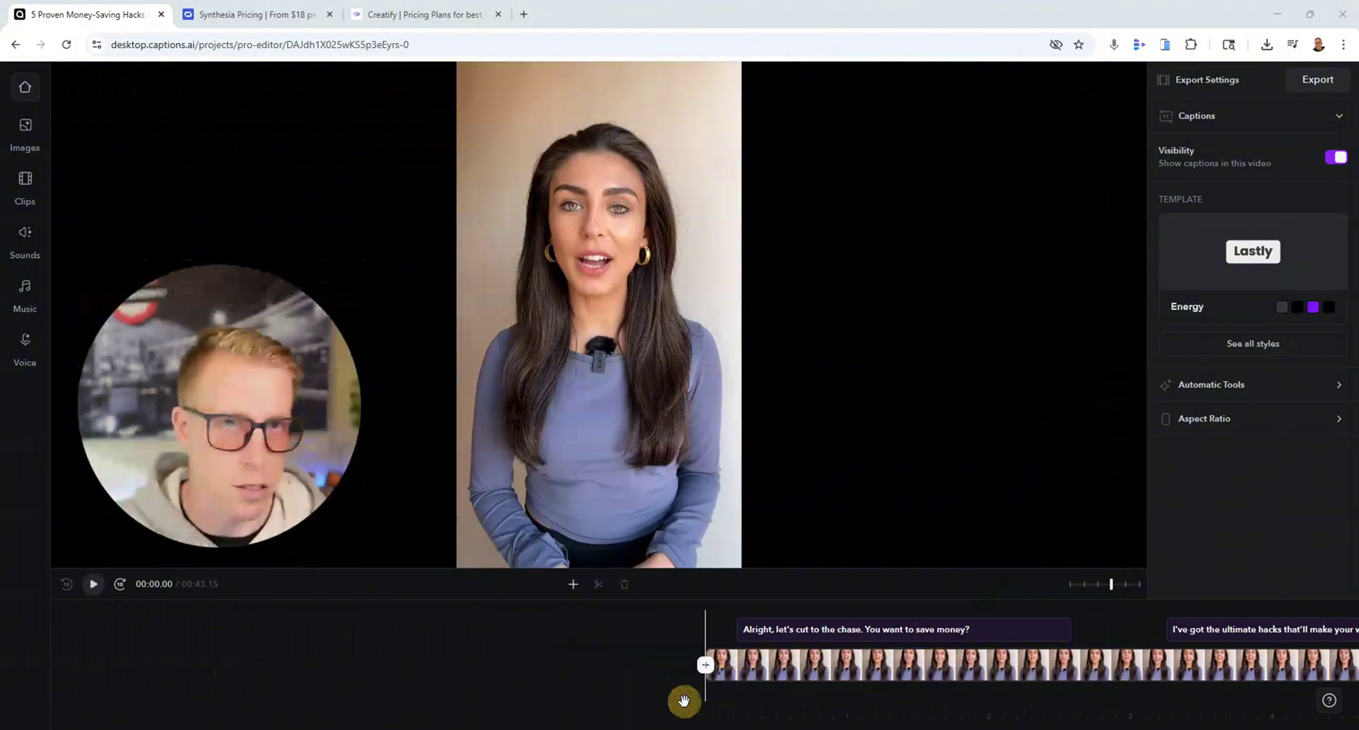
left_click(97, 589)
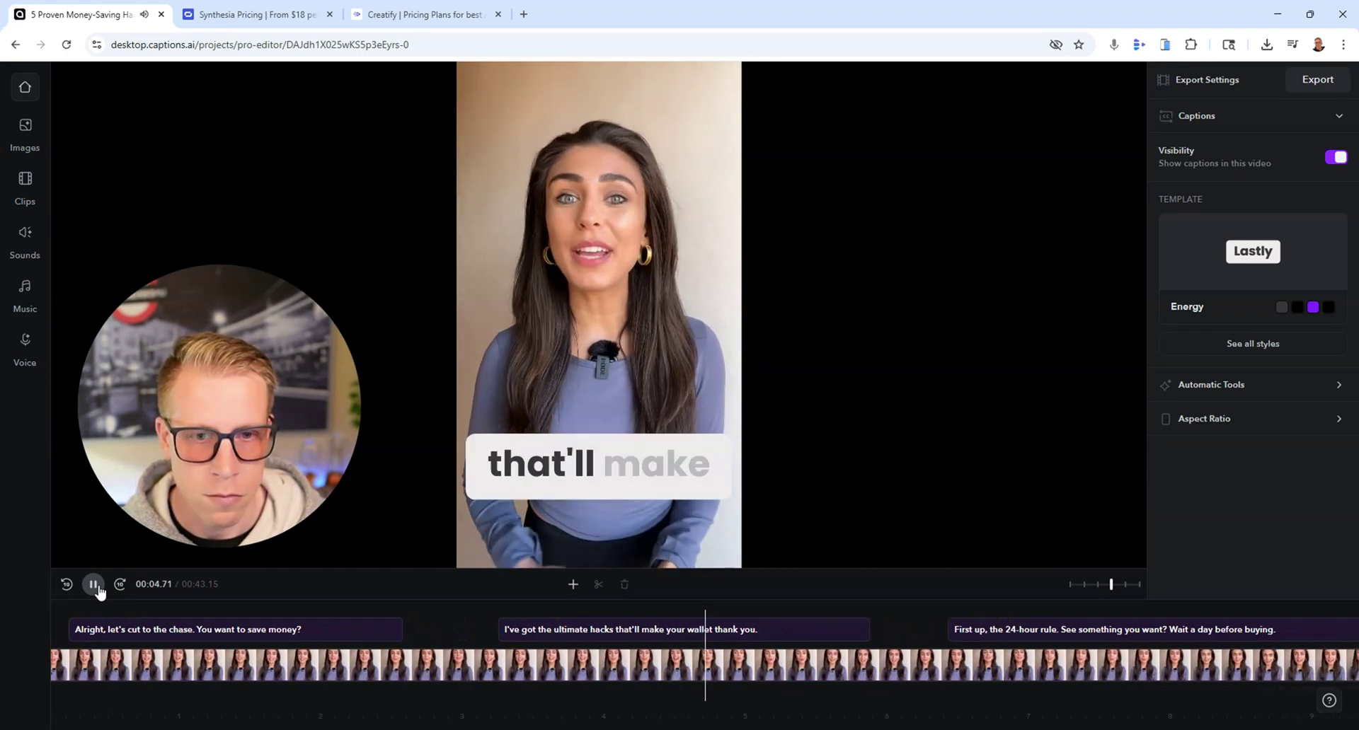
left_click(93, 584)
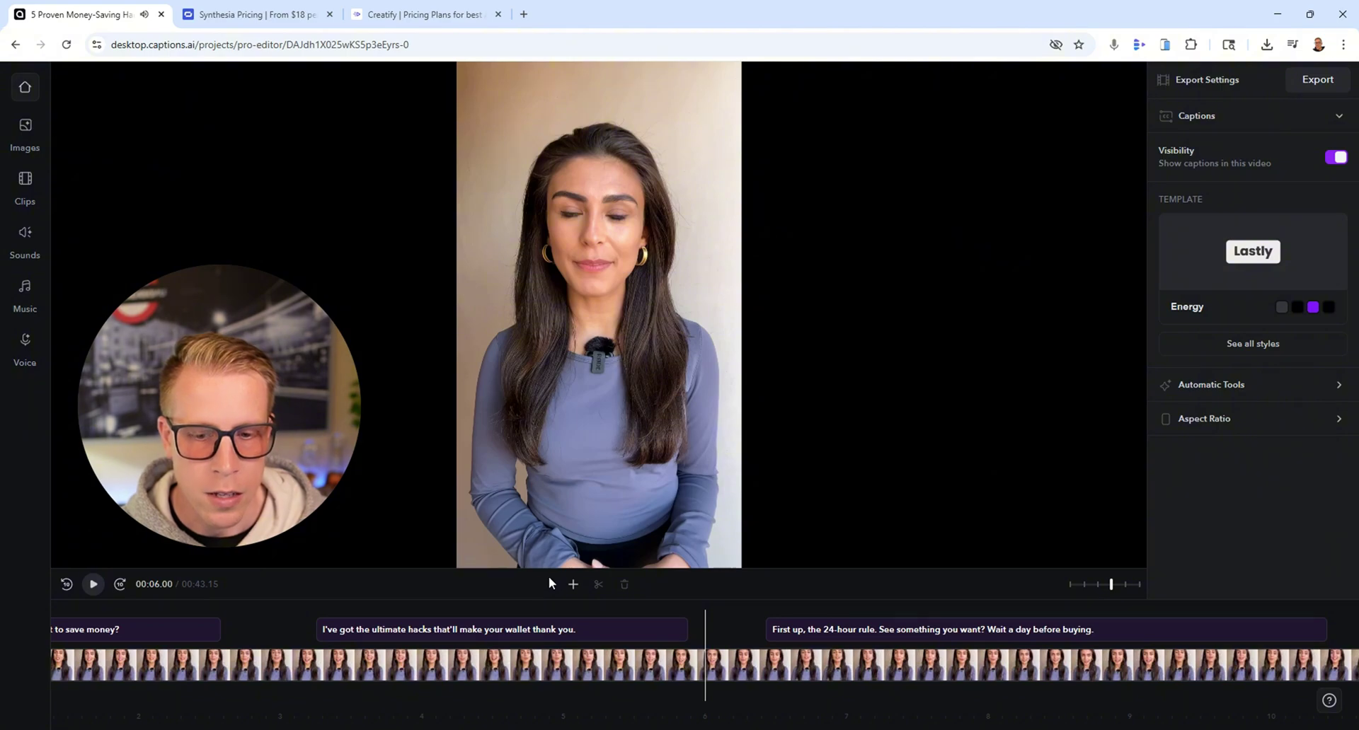
left_click_drag(683, 670, 1024, 666)
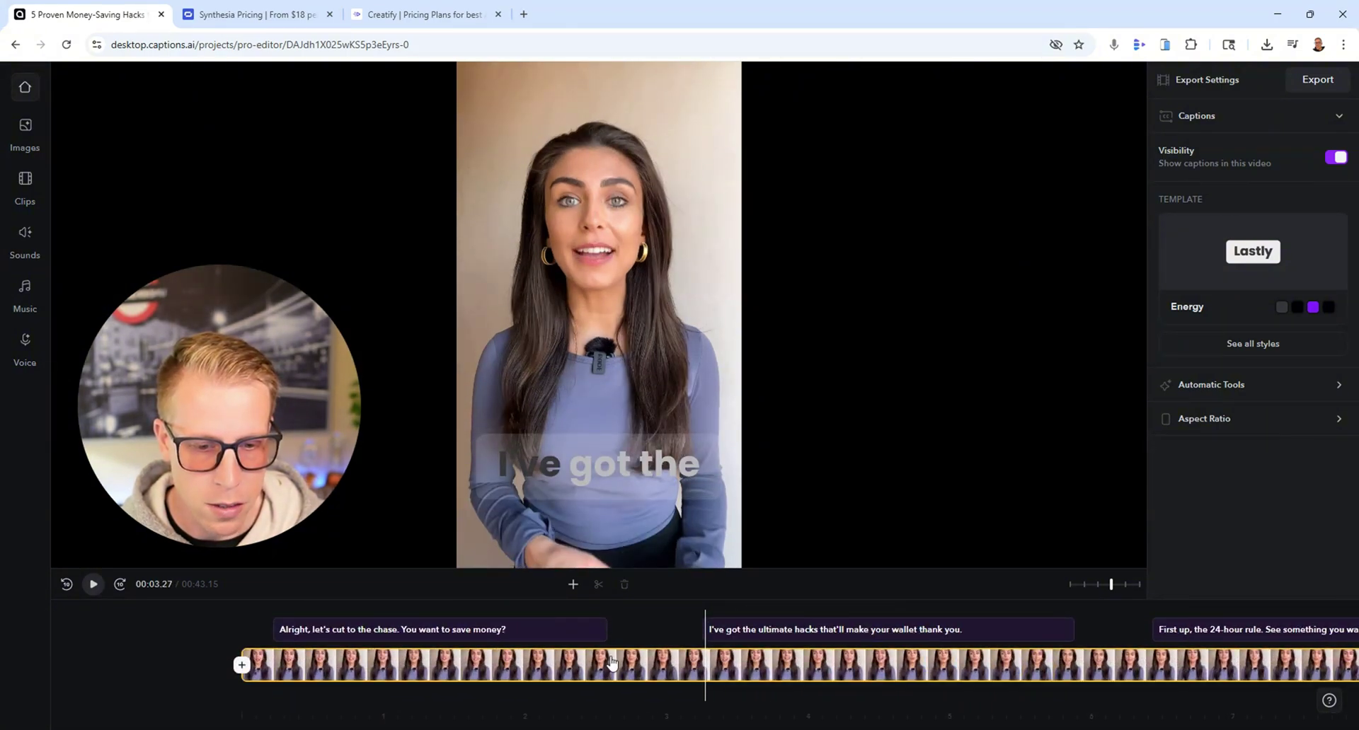
left_click_drag(638, 681, 676, 672)
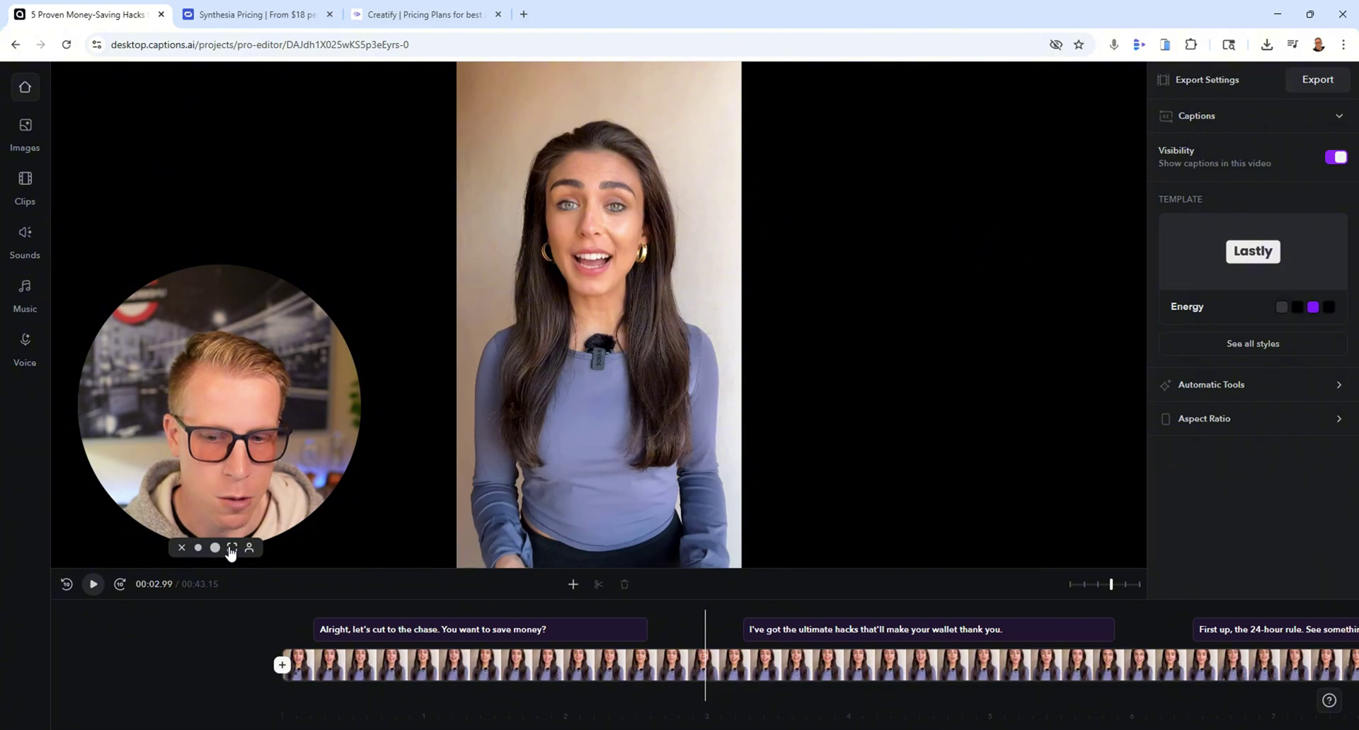
Leave the editor and go back to the Captions projects list
left_click(232, 548)
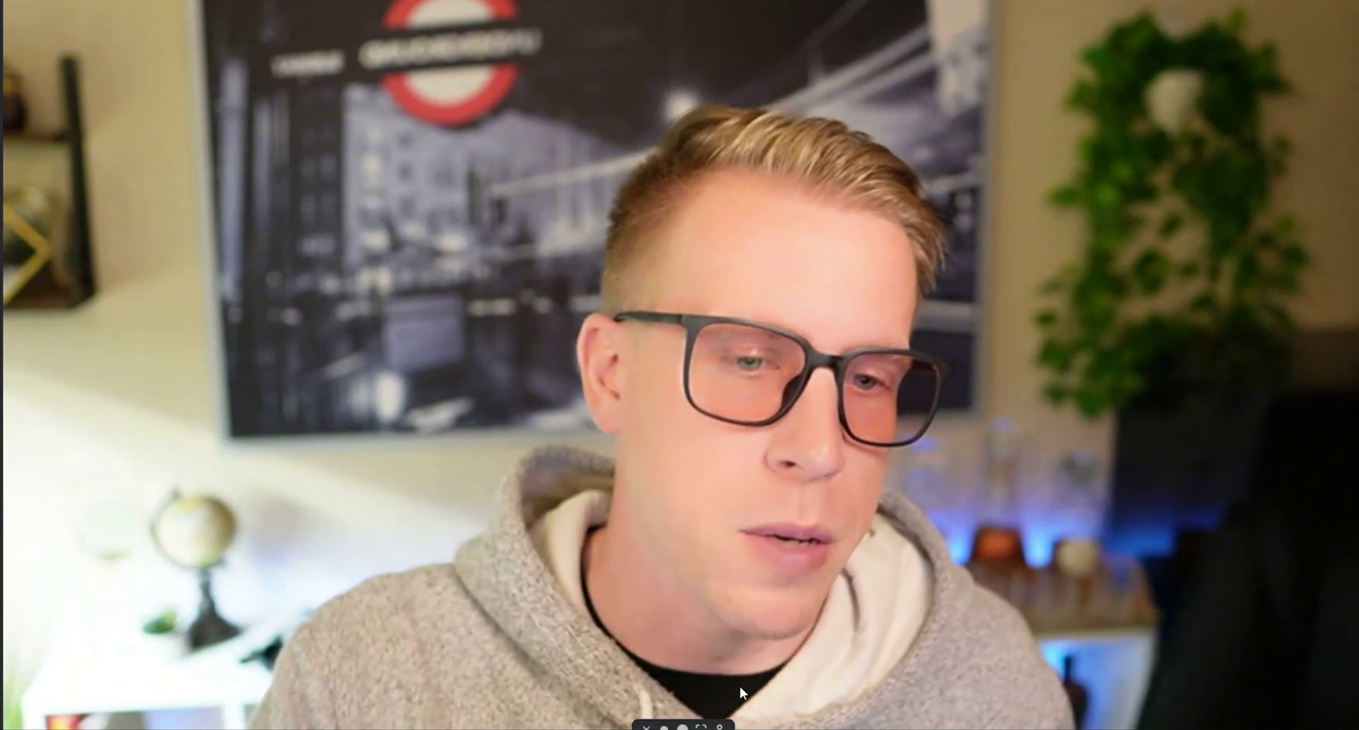
left_click(701, 726)
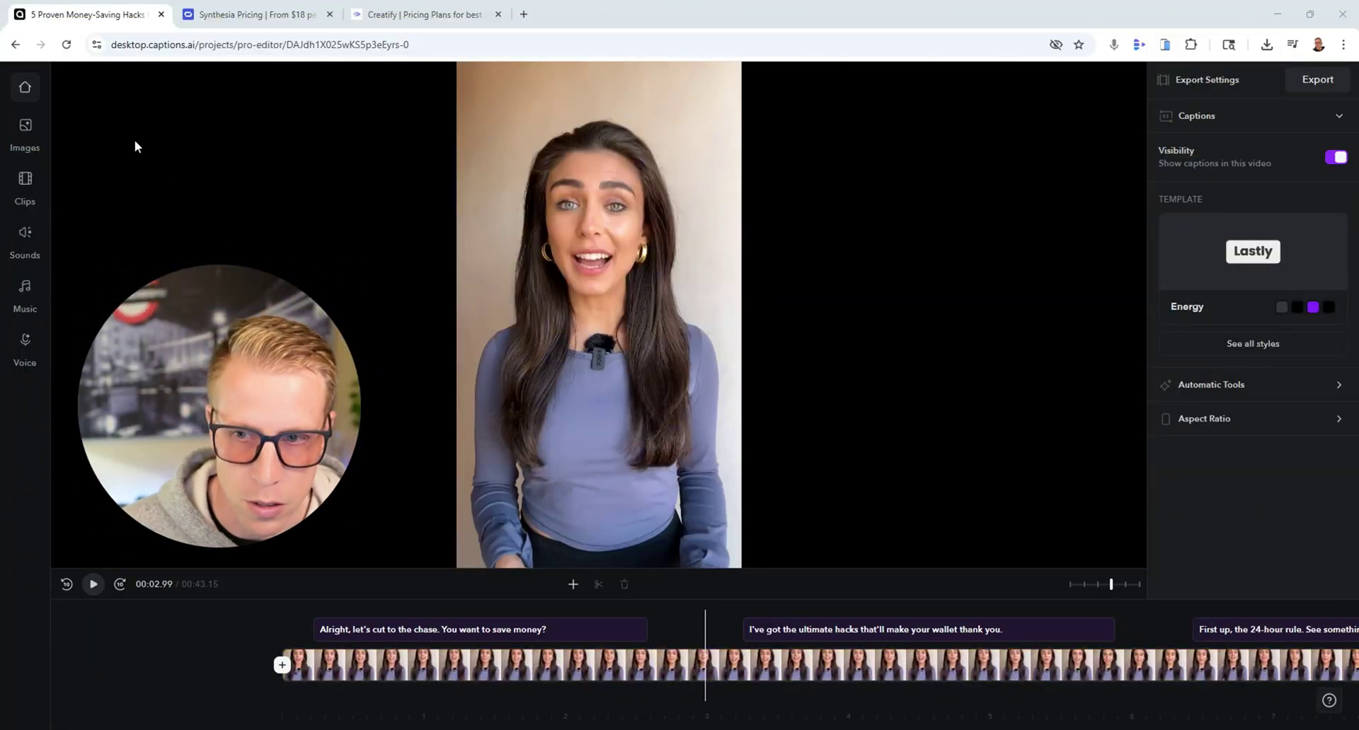
left_click(27, 89)
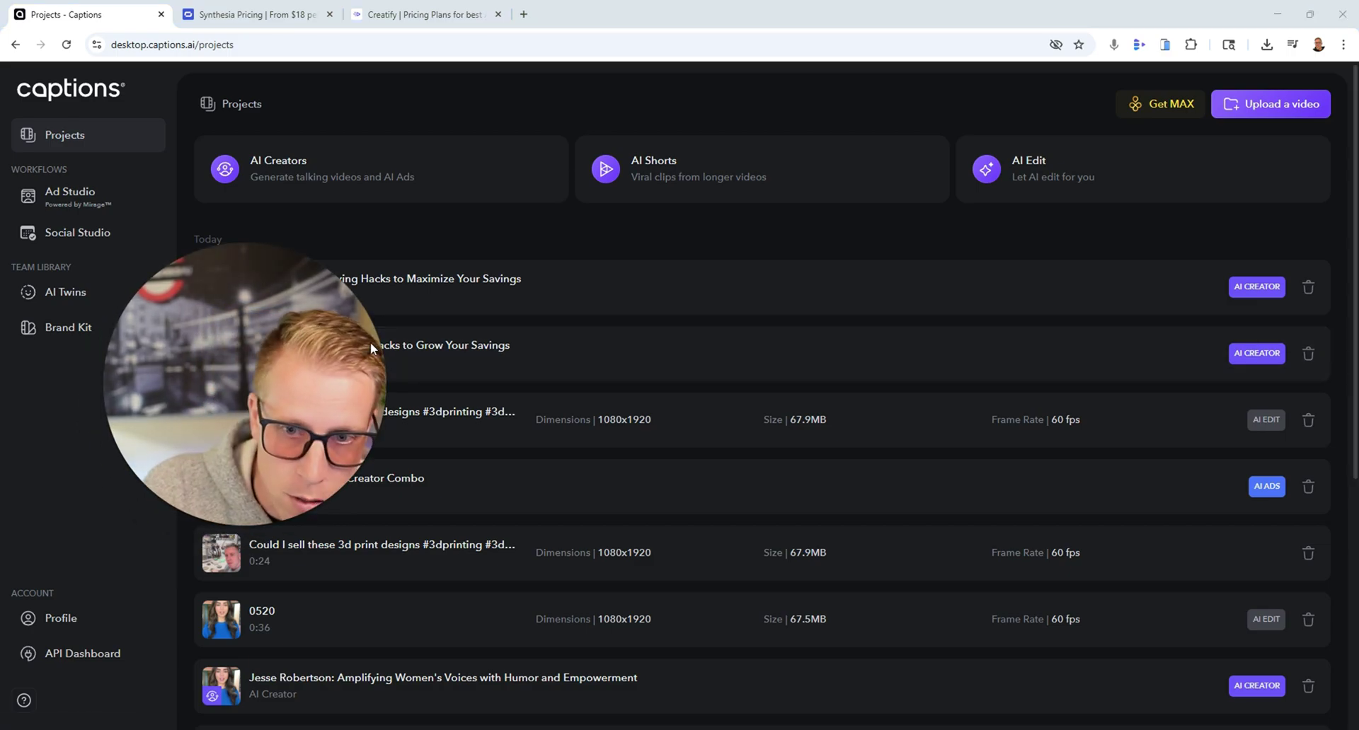
left_click_drag(279, 422, 418, 577)
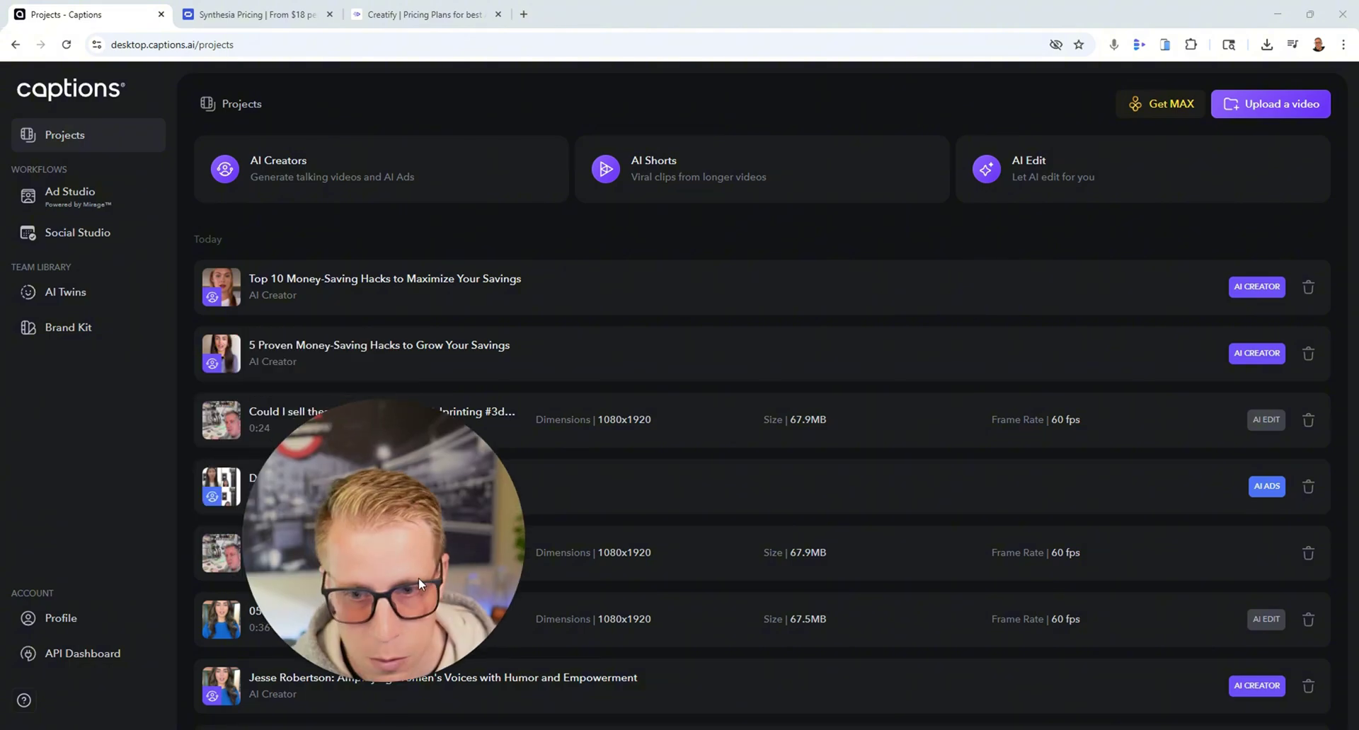
left_click_drag(348, 470, 147, 359)
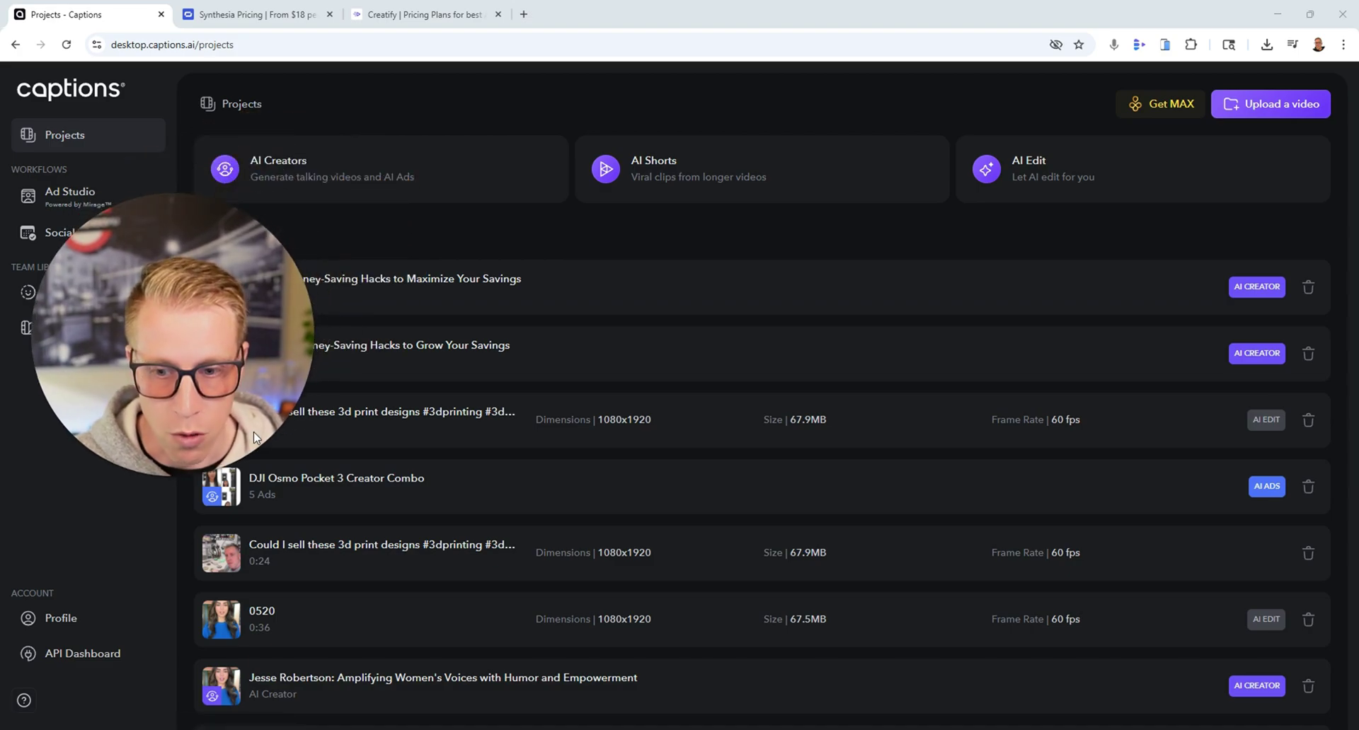
left_click_drag(189, 400, 151, 164)
Open the DJI Osmo Pocket 3 Creator Combo ad set and preview its five 0:19 ad variations
left_click(296, 477)
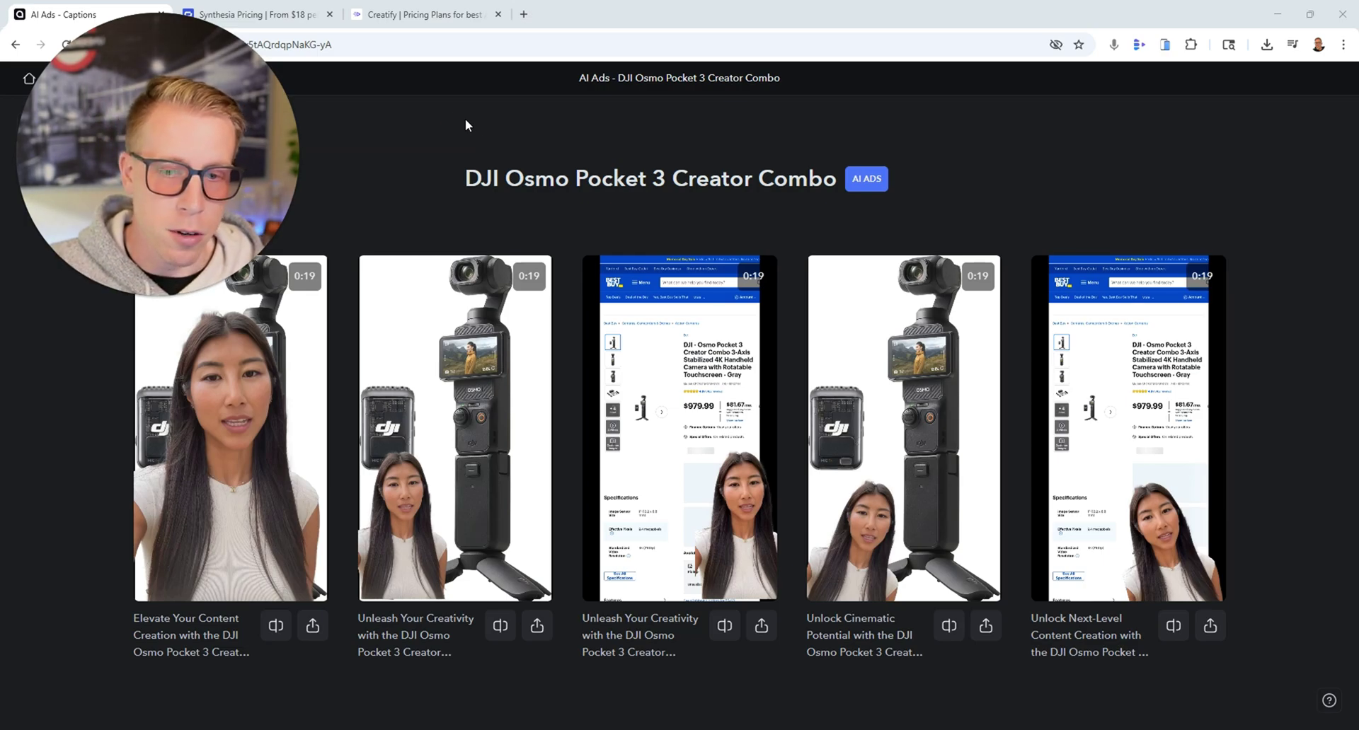
mouse_move(154, 583)
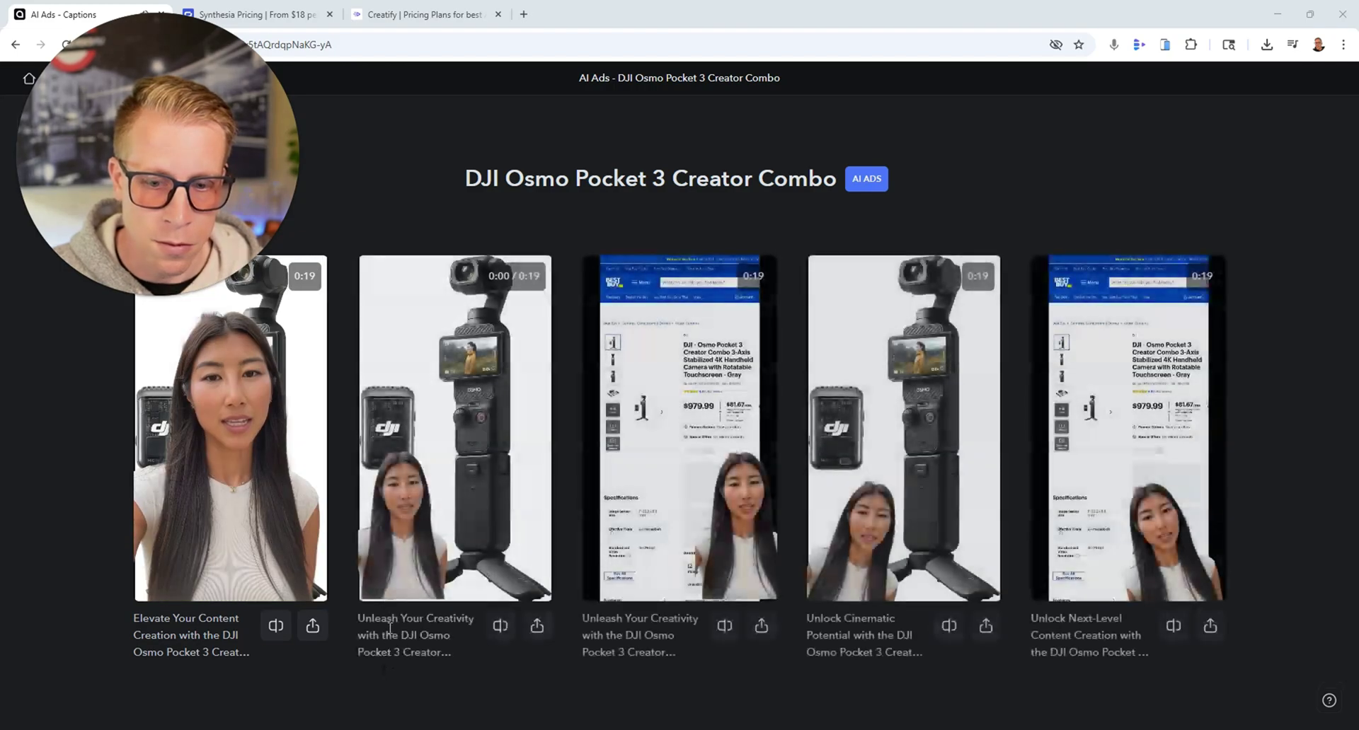
mouse_move(385, 595)
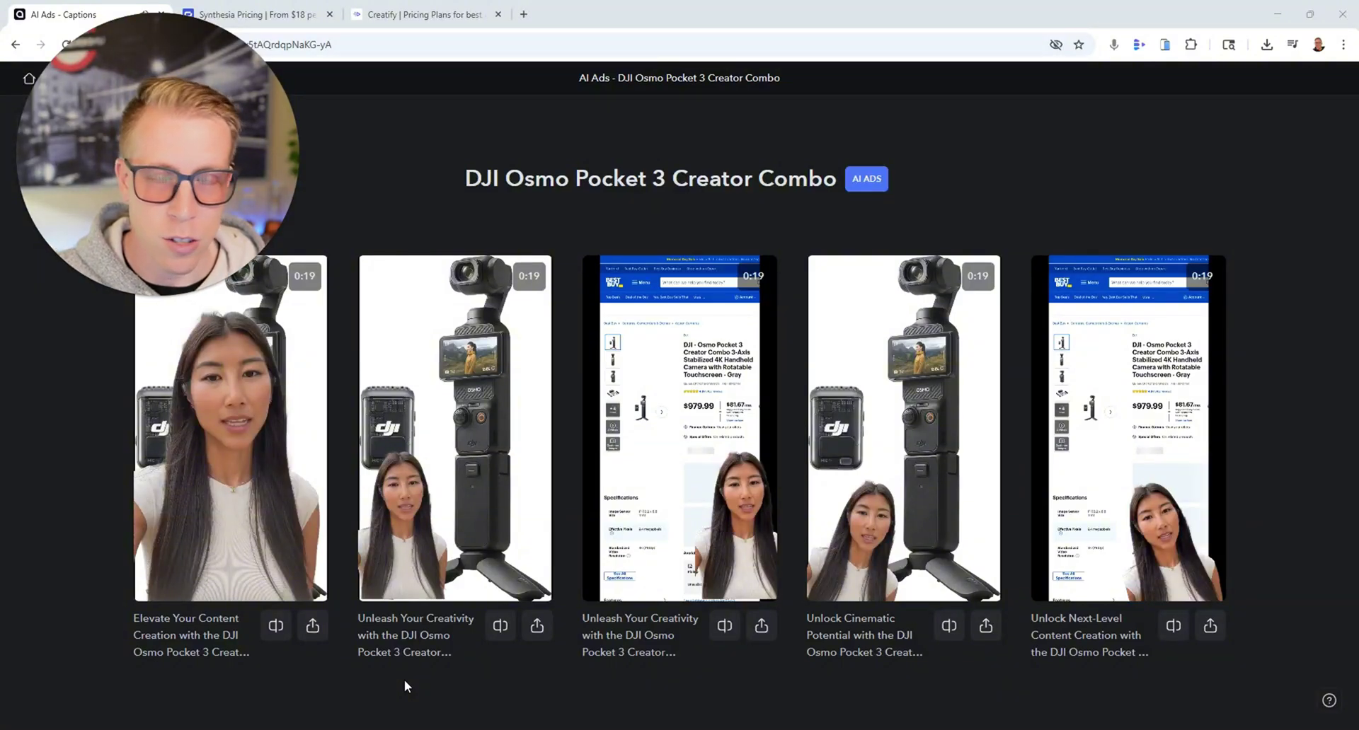
mouse_move(826, 584)
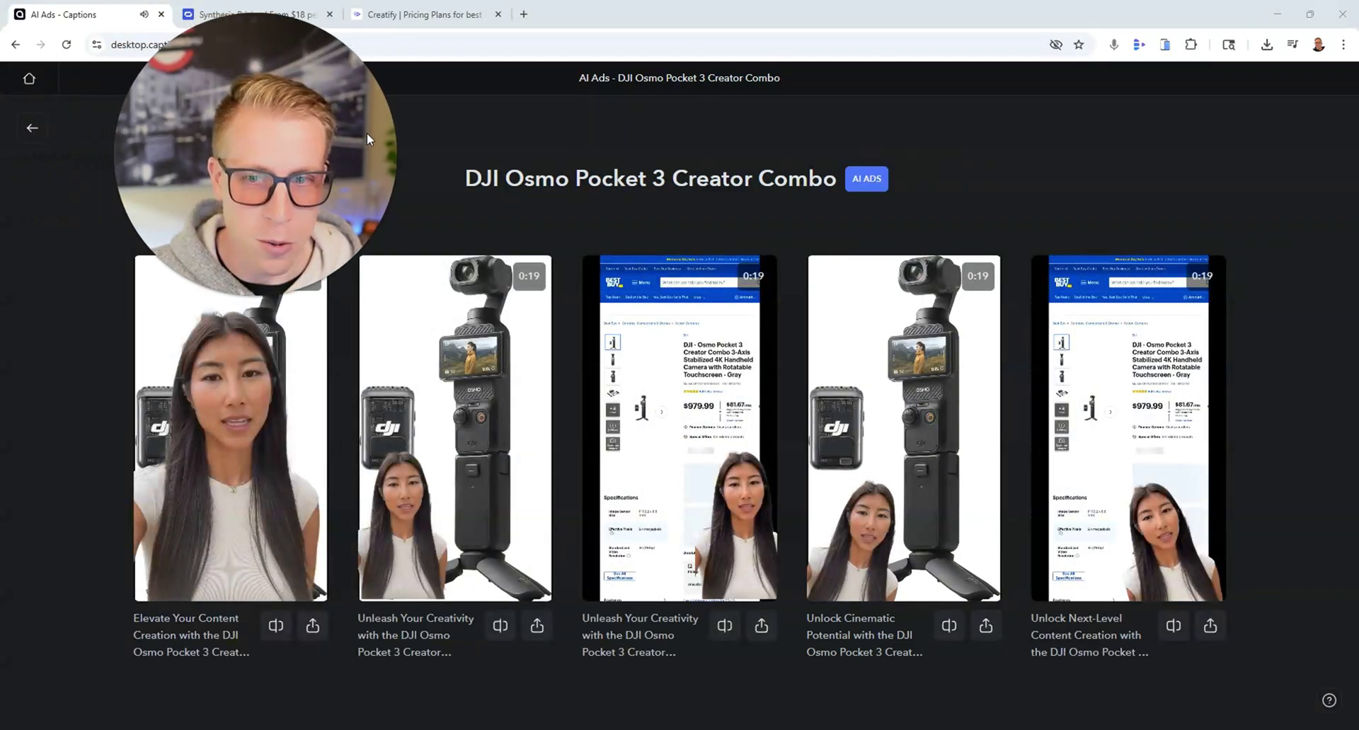
Open the AI Ads product option from AI Creators, then close the AI Ads dialog
left_click(44, 131)
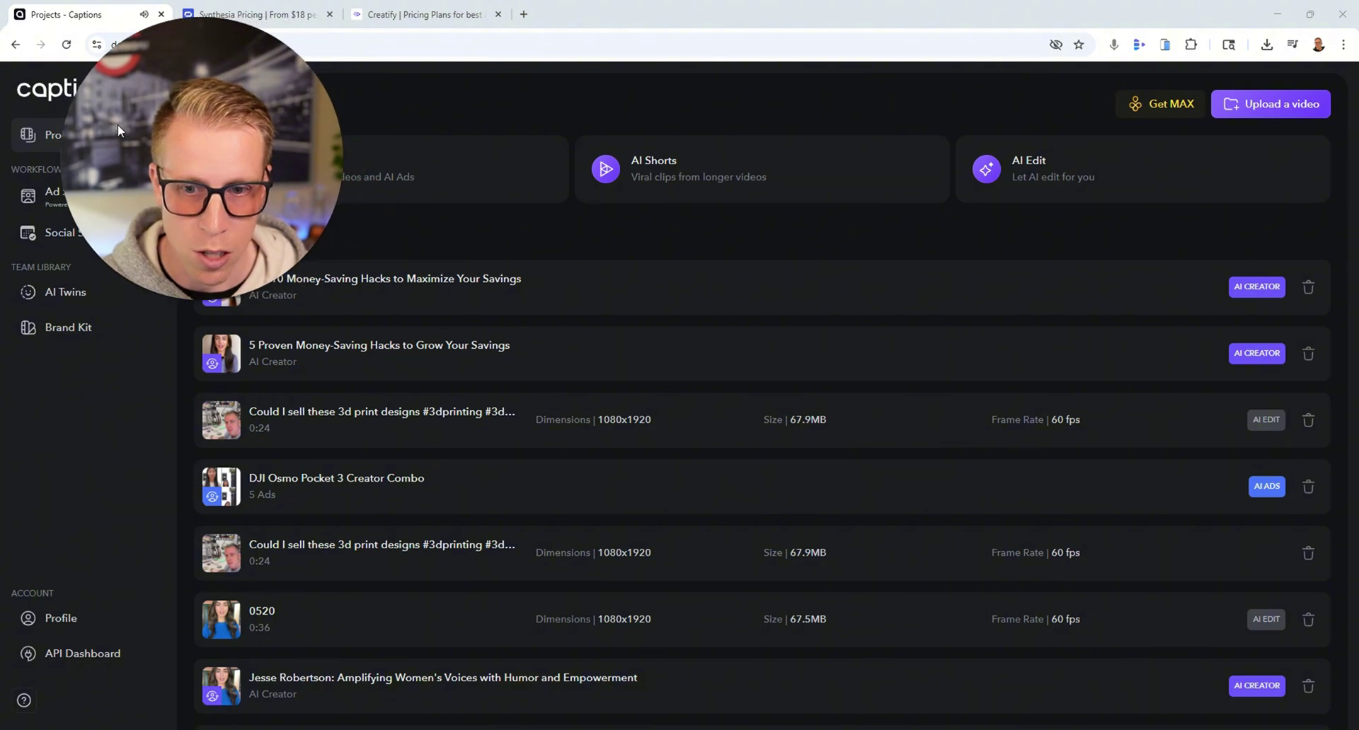
left_click(275, 185)
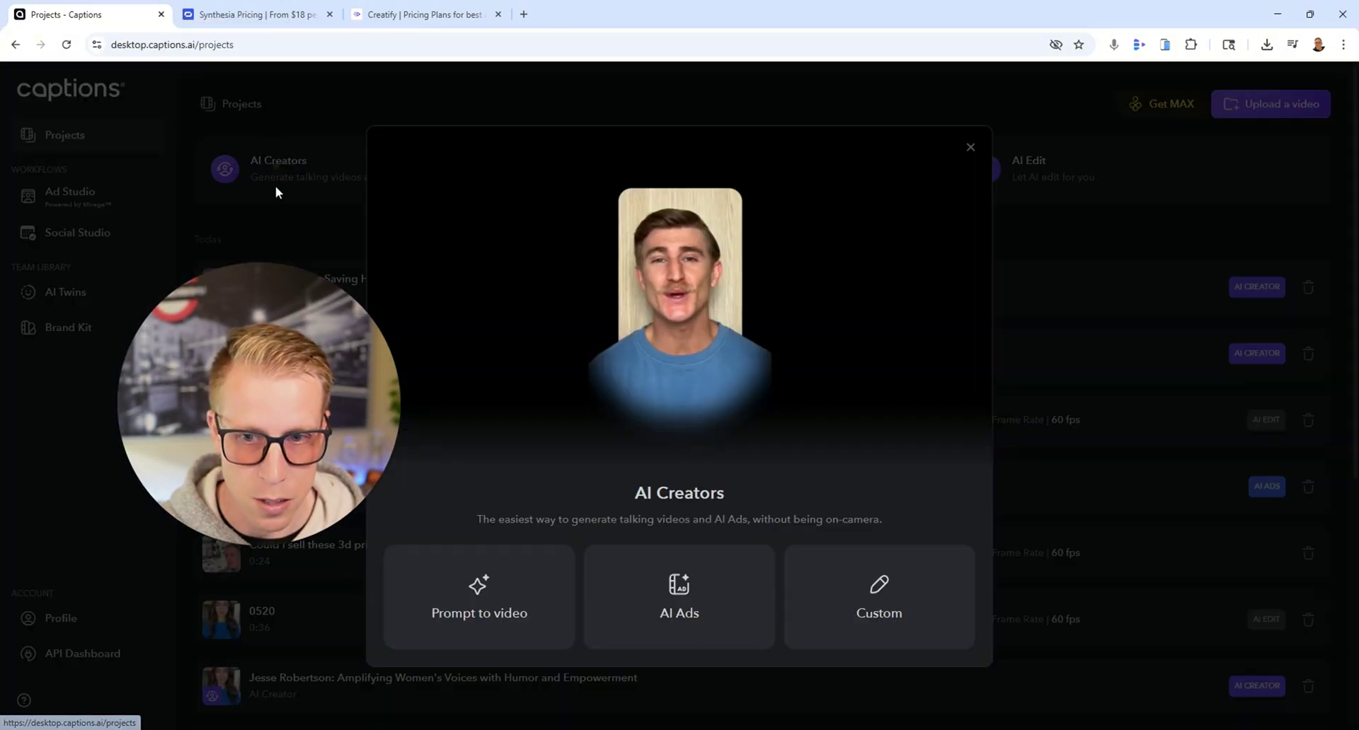
left_click(692, 571)
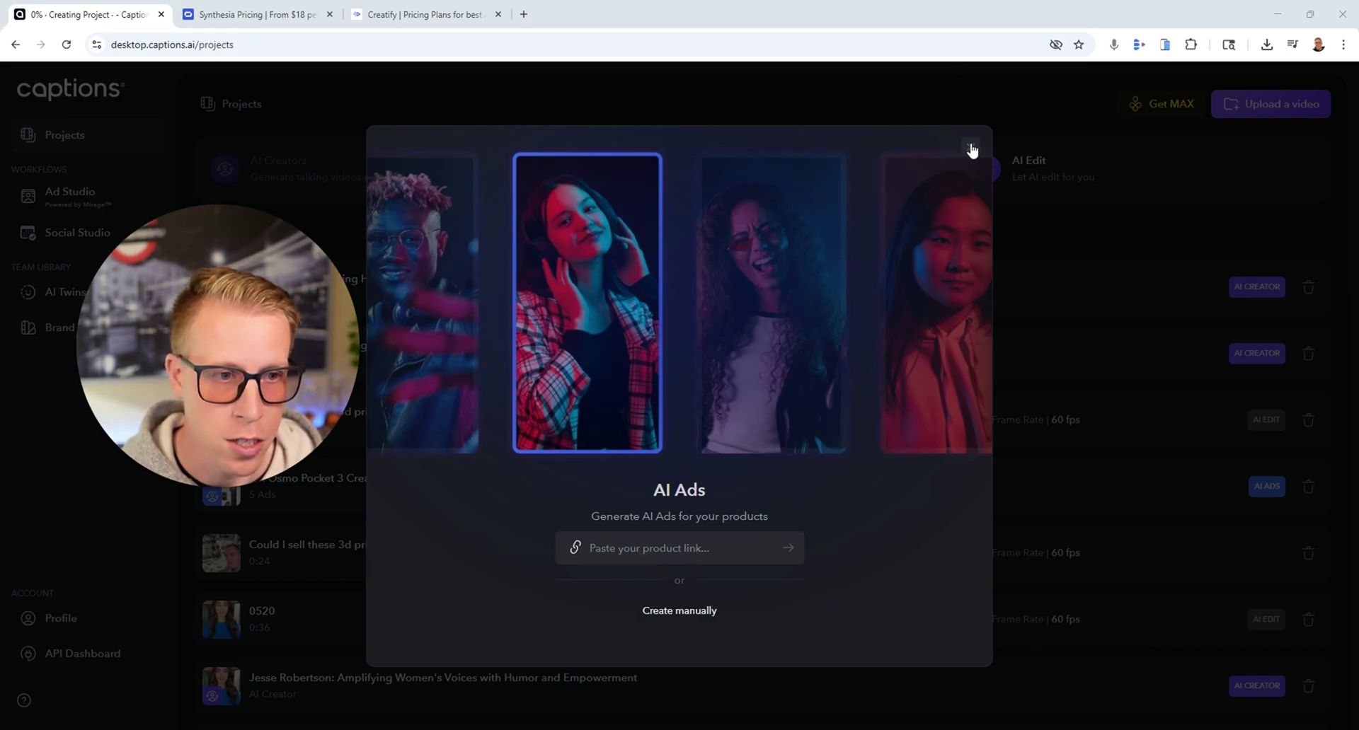
mouse_move(255, 456)
left_click(232, 488)
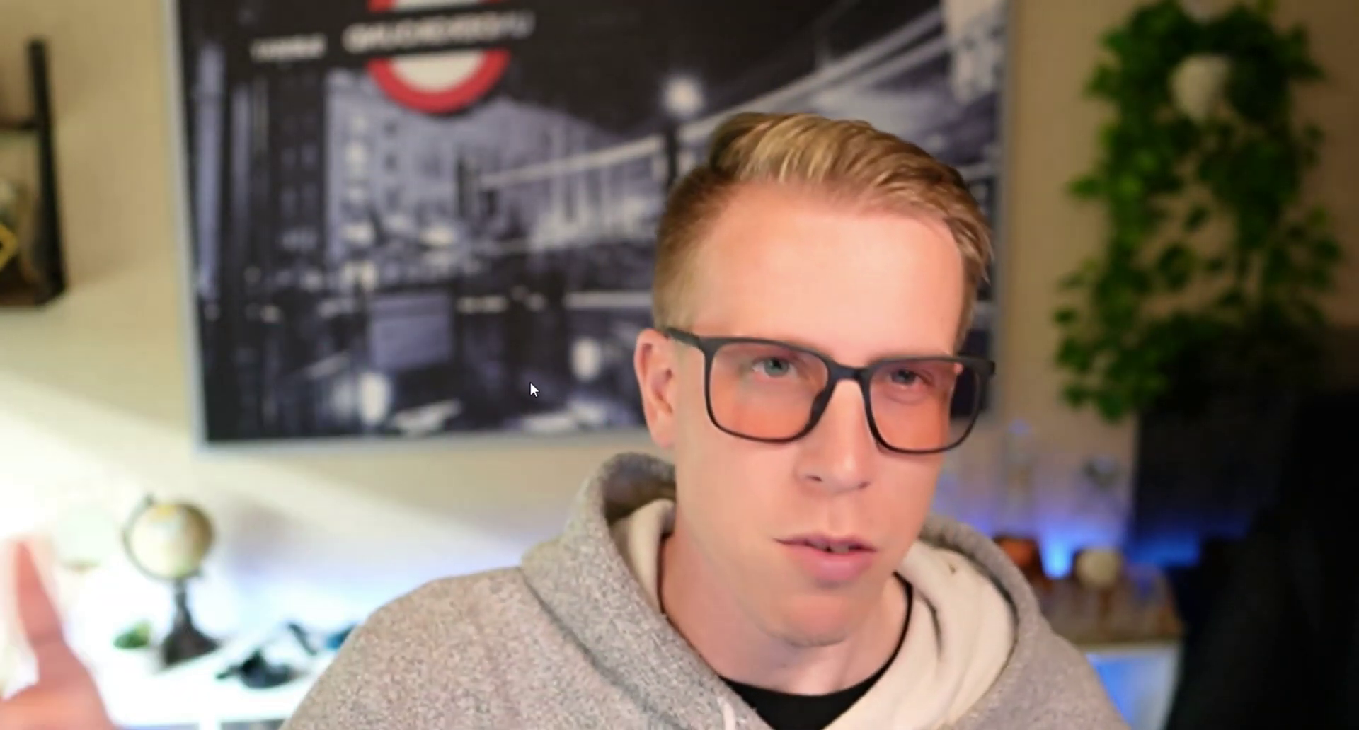
key("Escape")
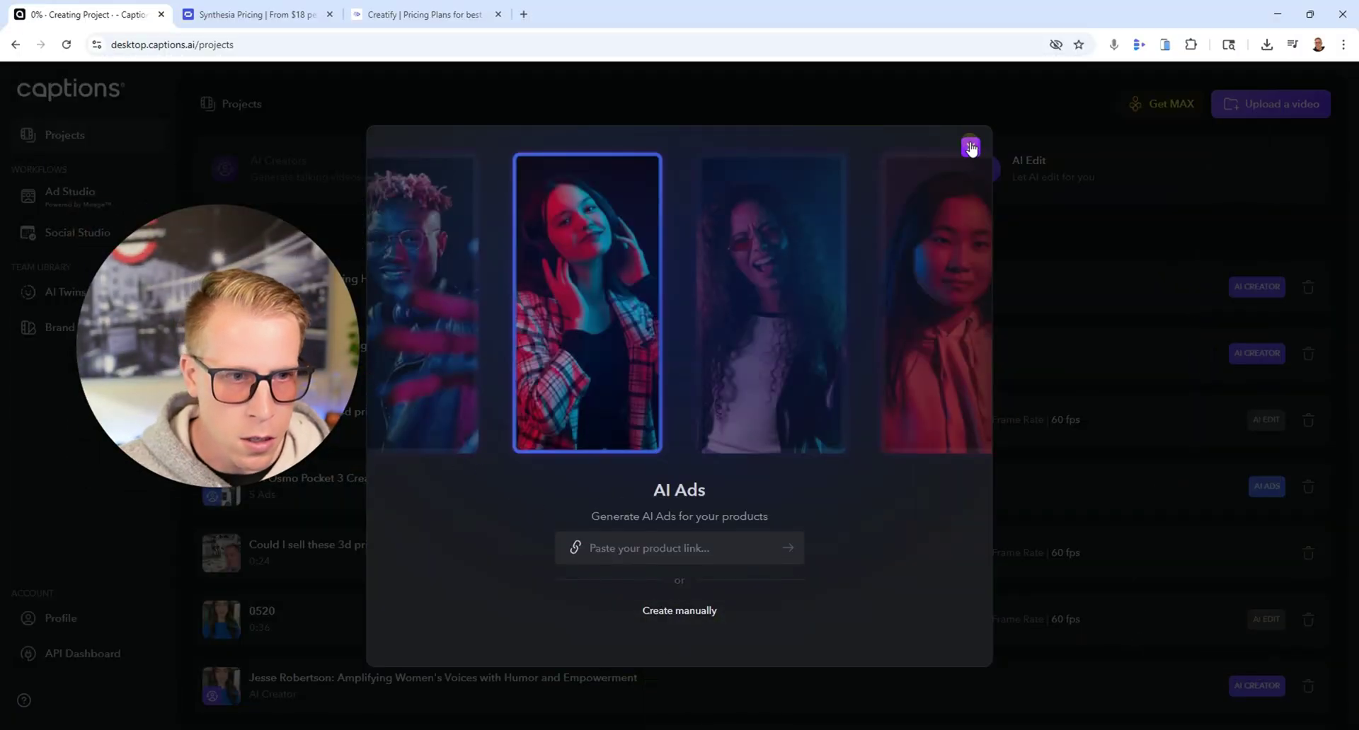
left_click(971, 147)
Start a Prompt to video creation, focus the script field, then close the AI Script dialog
left_click(287, 166)
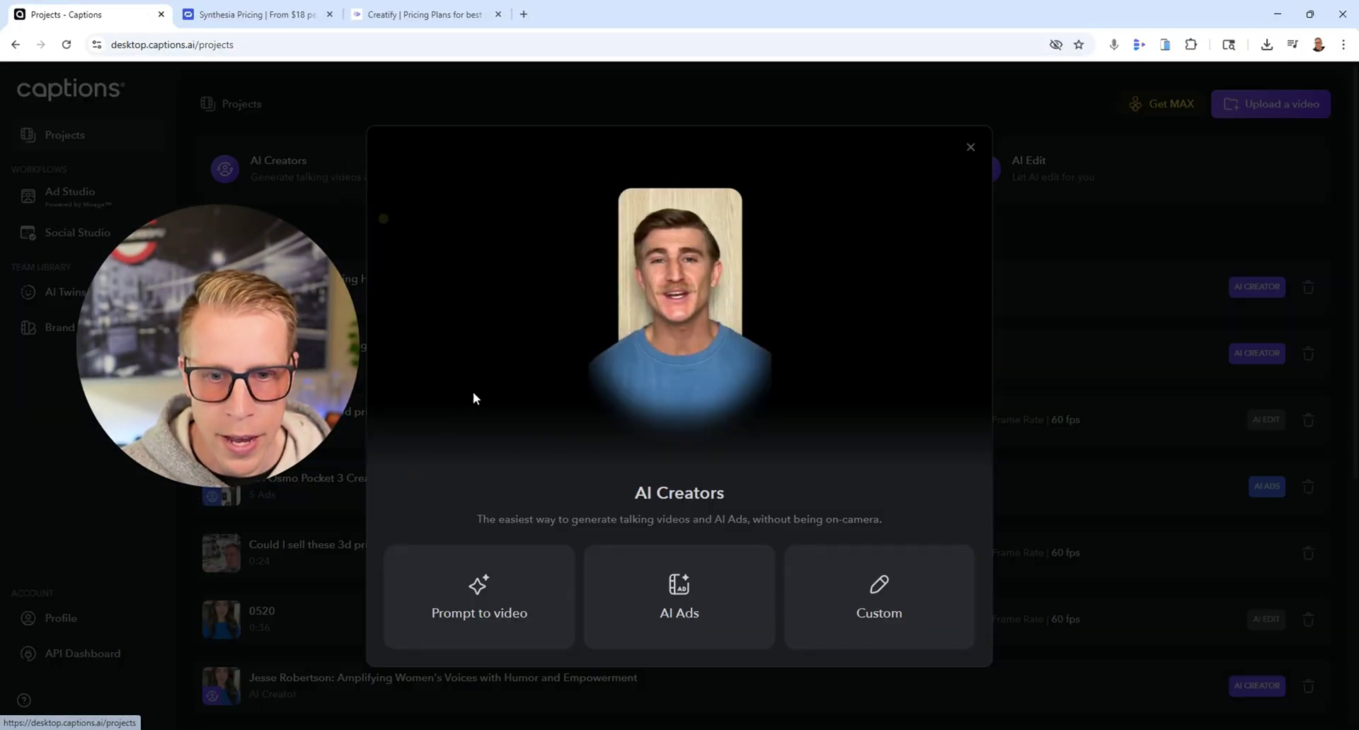
left_click(486, 610)
left_click(486, 434)
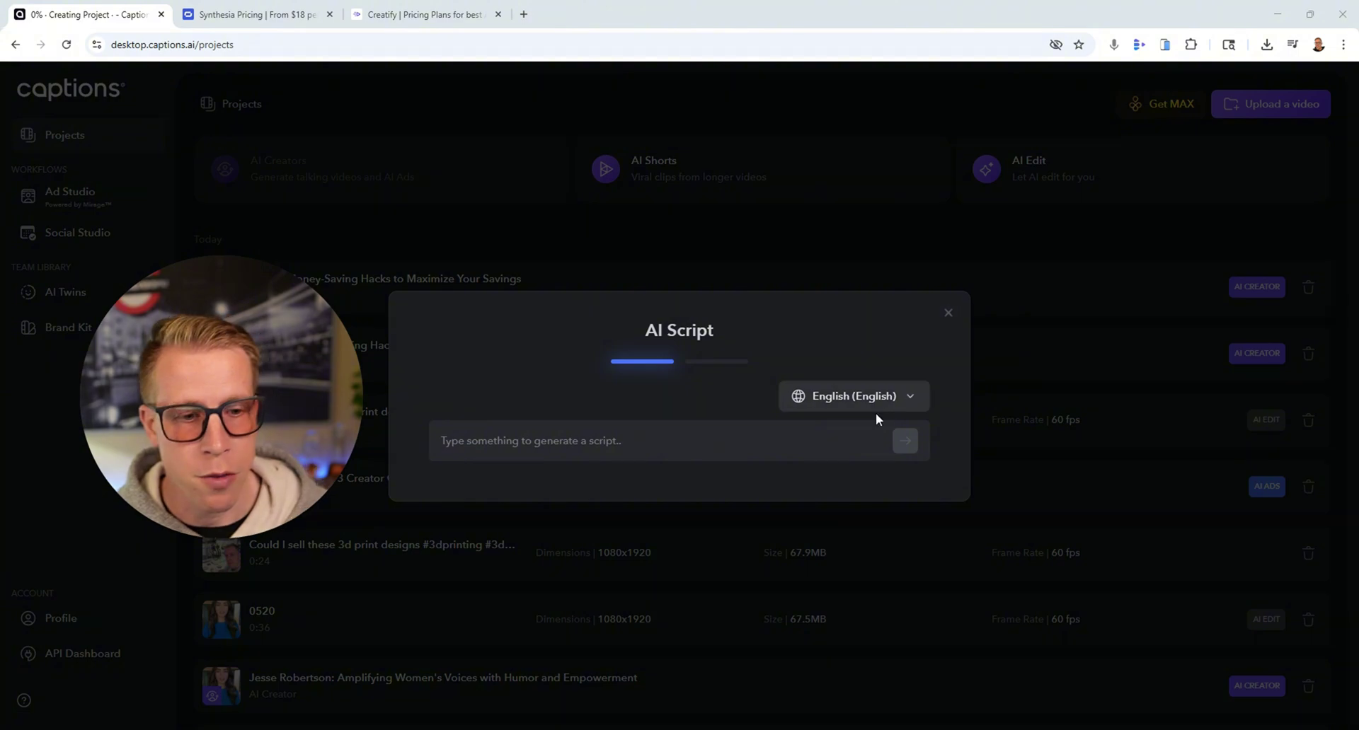
left_click(948, 313)
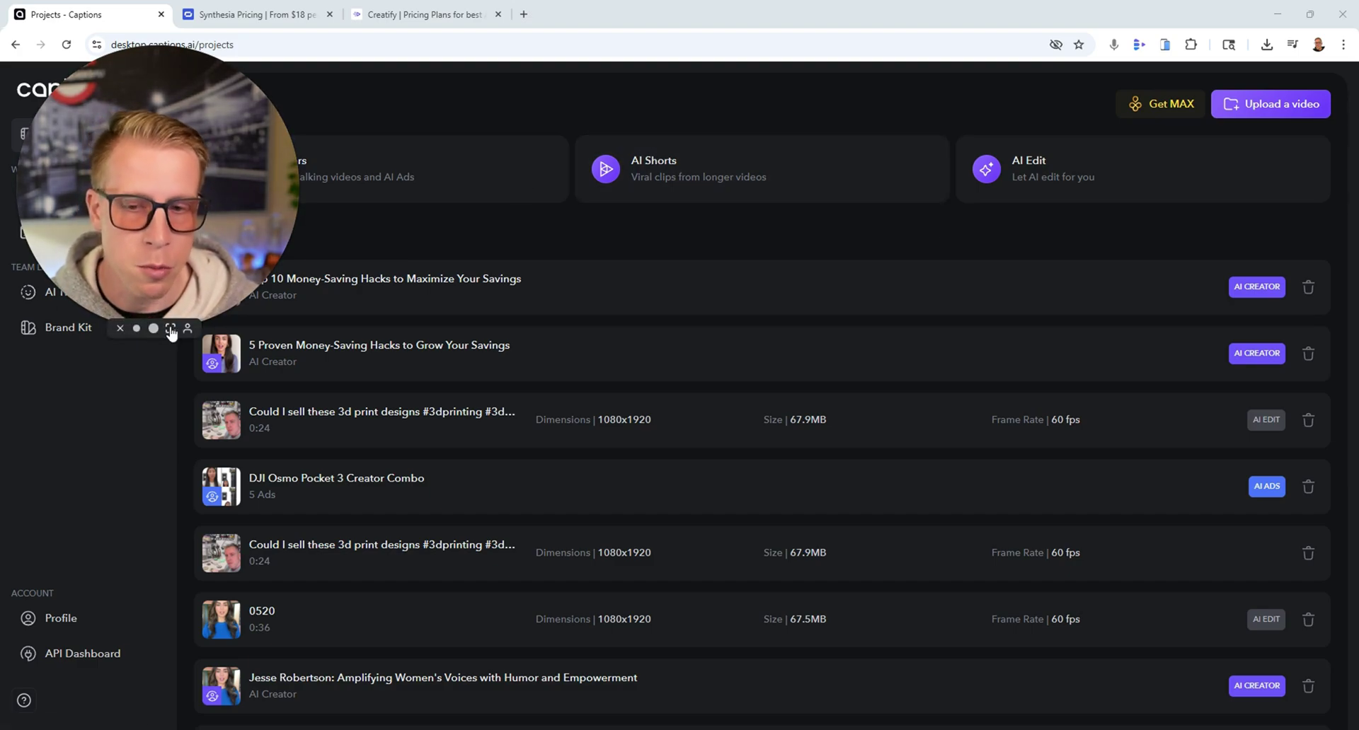
left_click(170, 328)
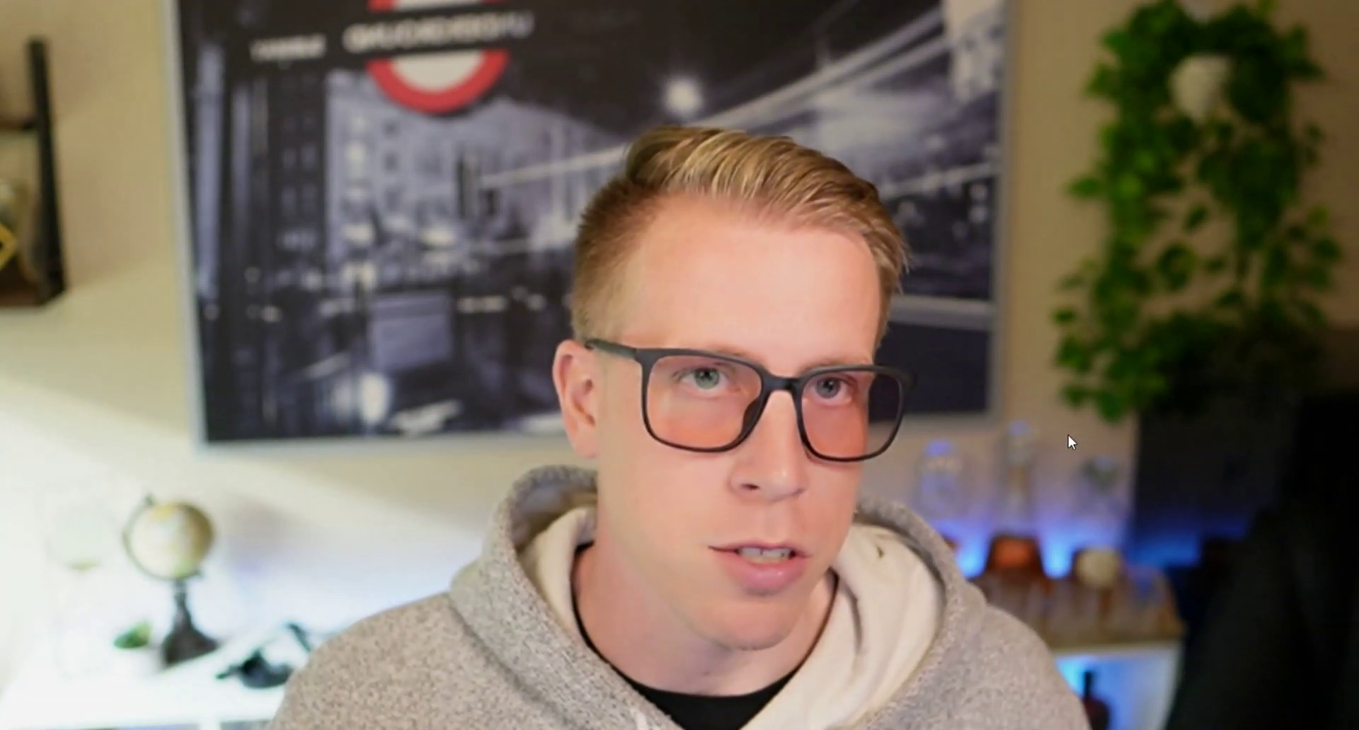
left_click(698, 703)
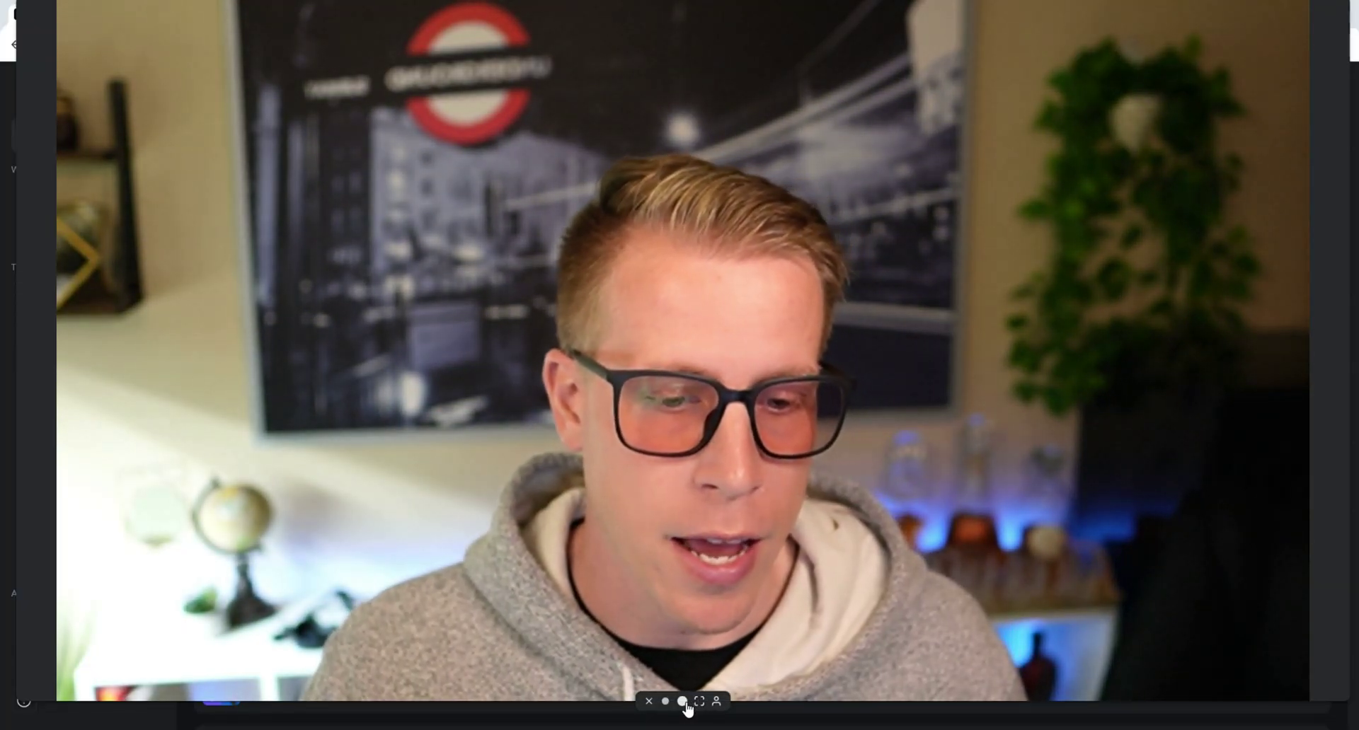
left_click(699, 703)
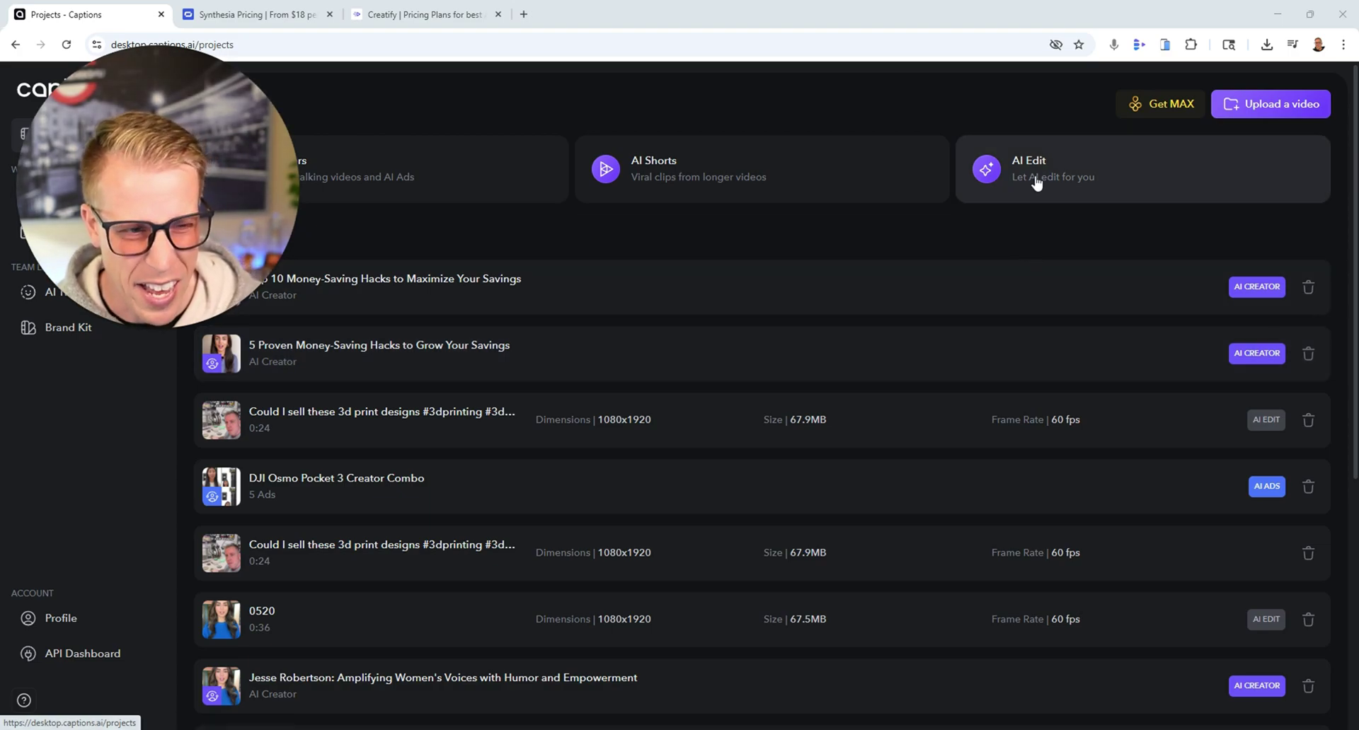
left_click(1026, 175)
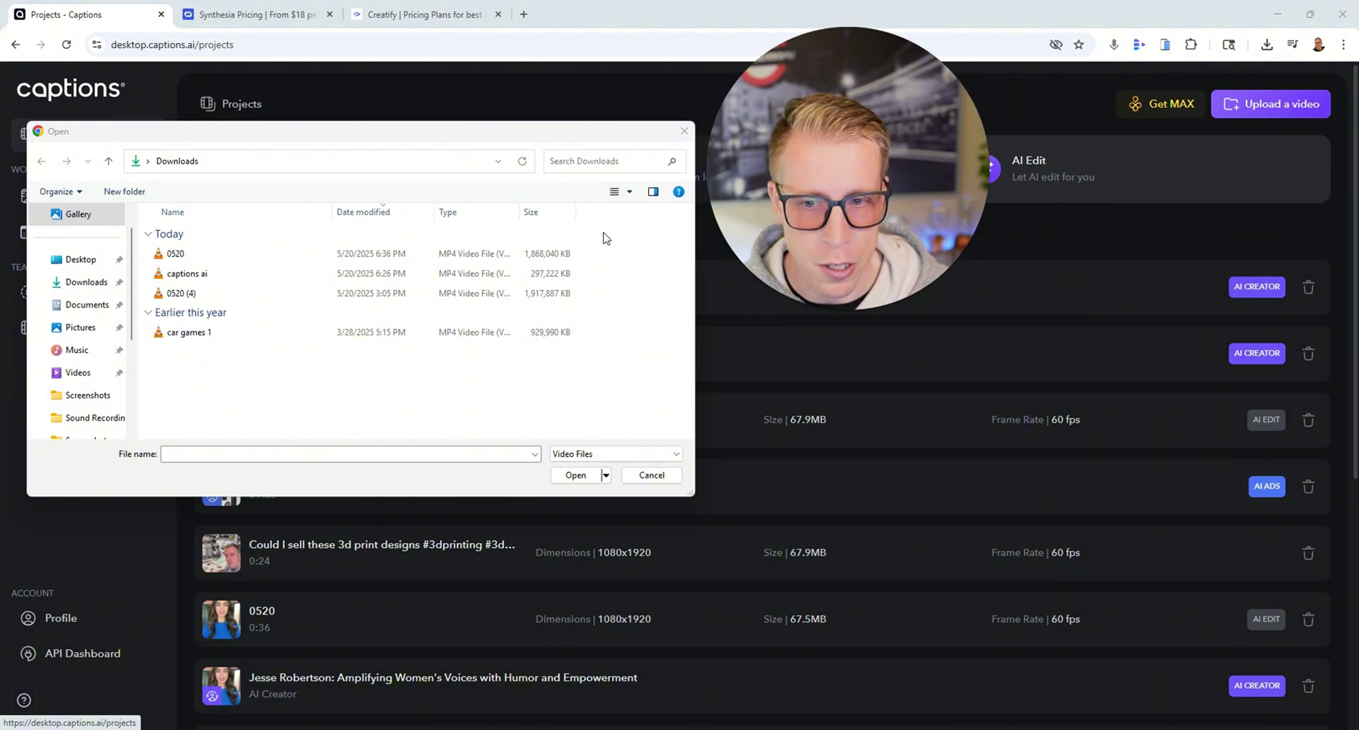
left_click(683, 132)
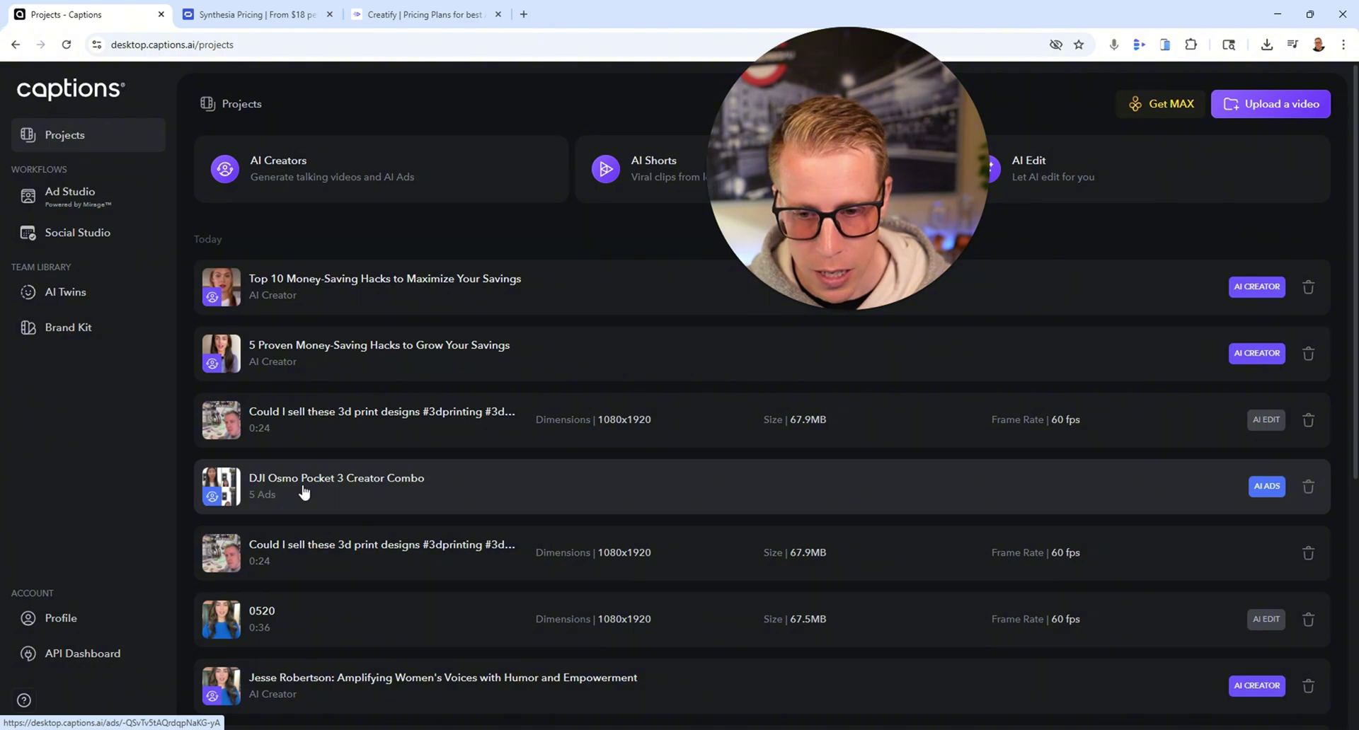
scroll(327, 564, "down", 2)
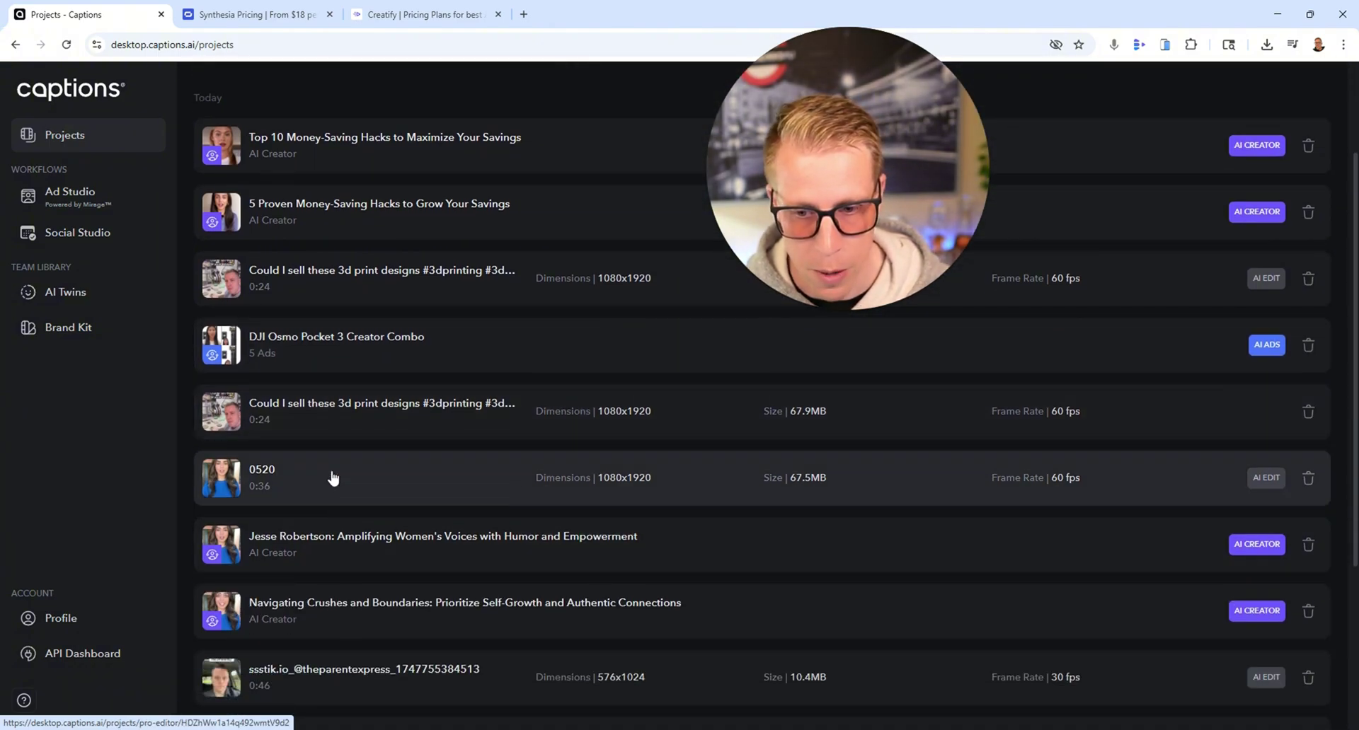
scroll(333, 479, "down", 2)
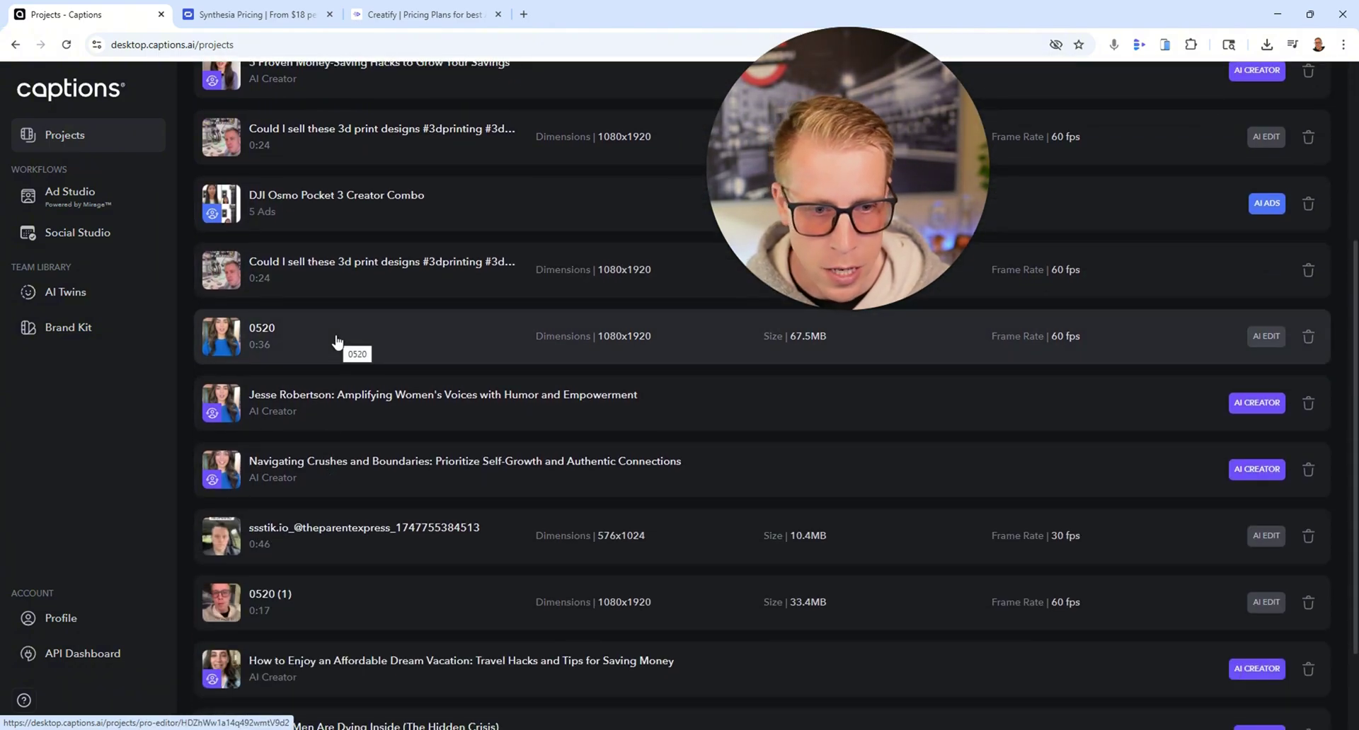
Open the 0520 AI Edit project in the editor
left_click(335, 336)
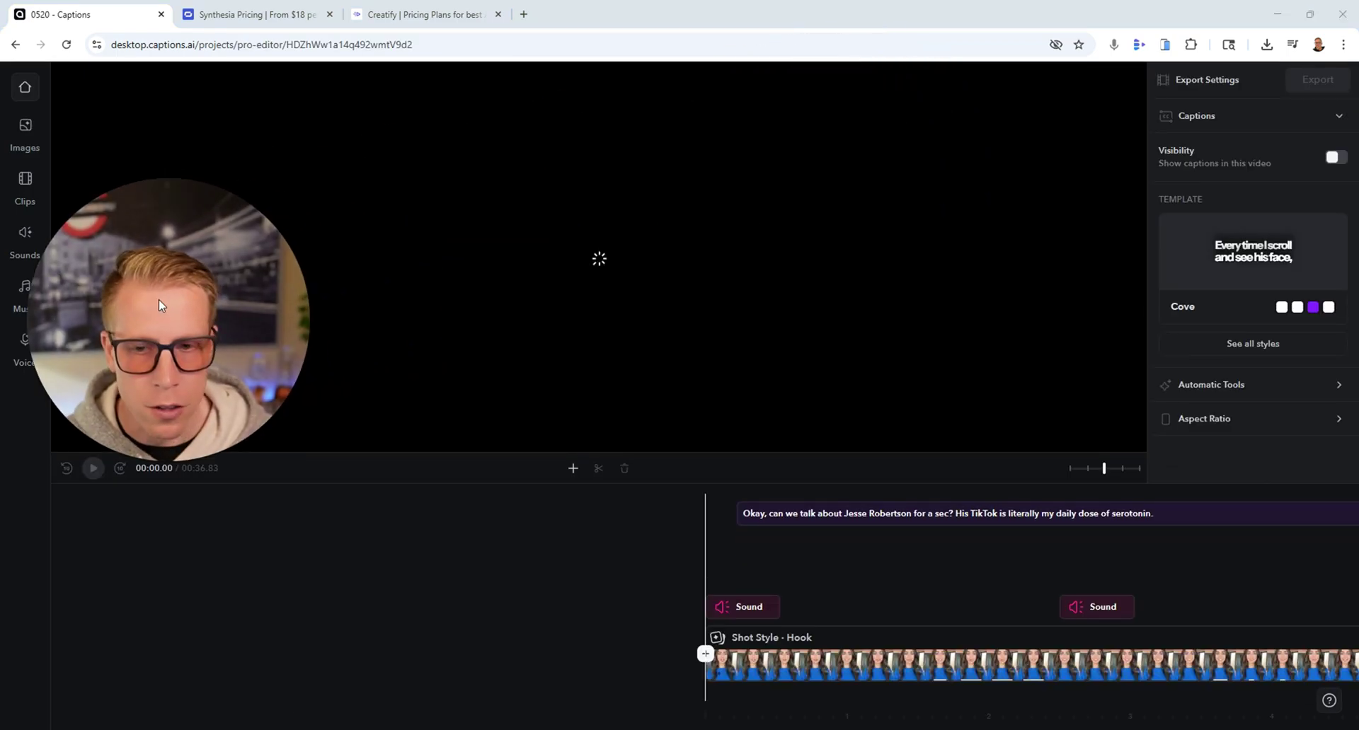
mouse_move(157, 444)
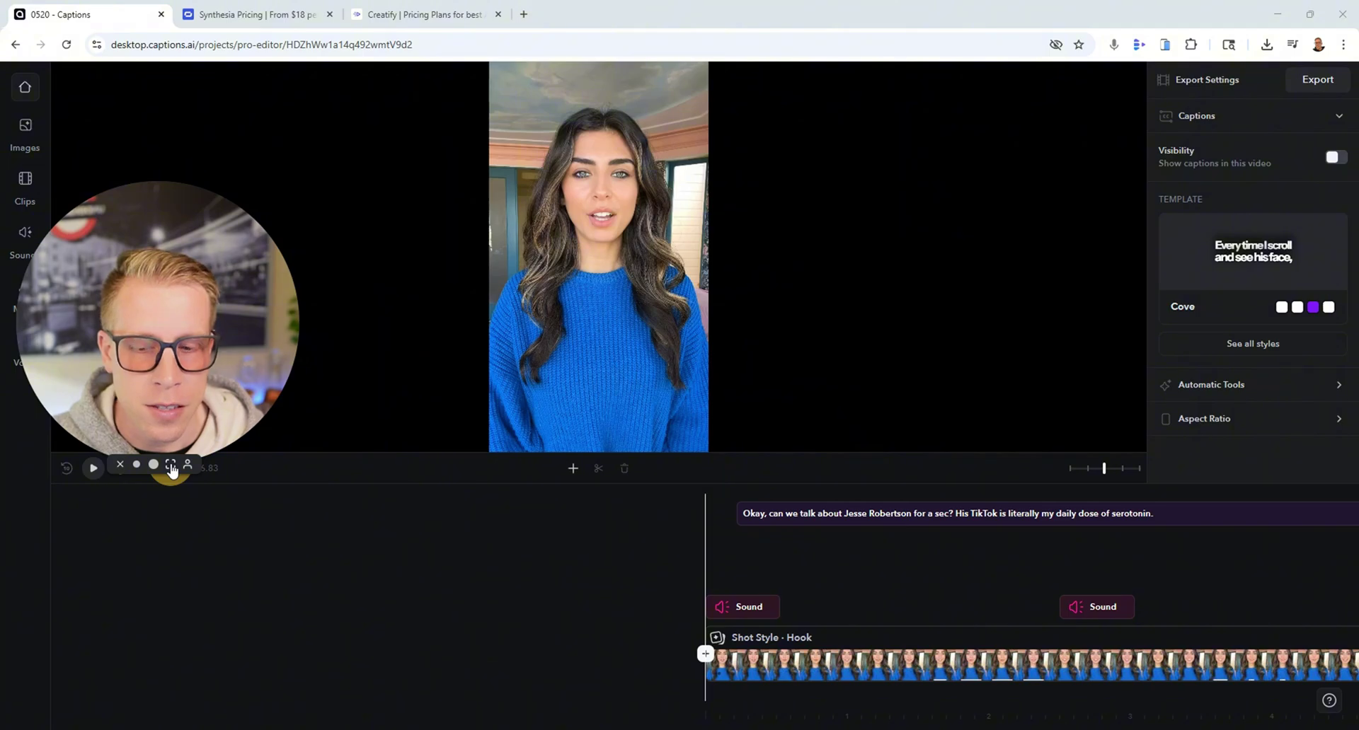
left_click(170, 465)
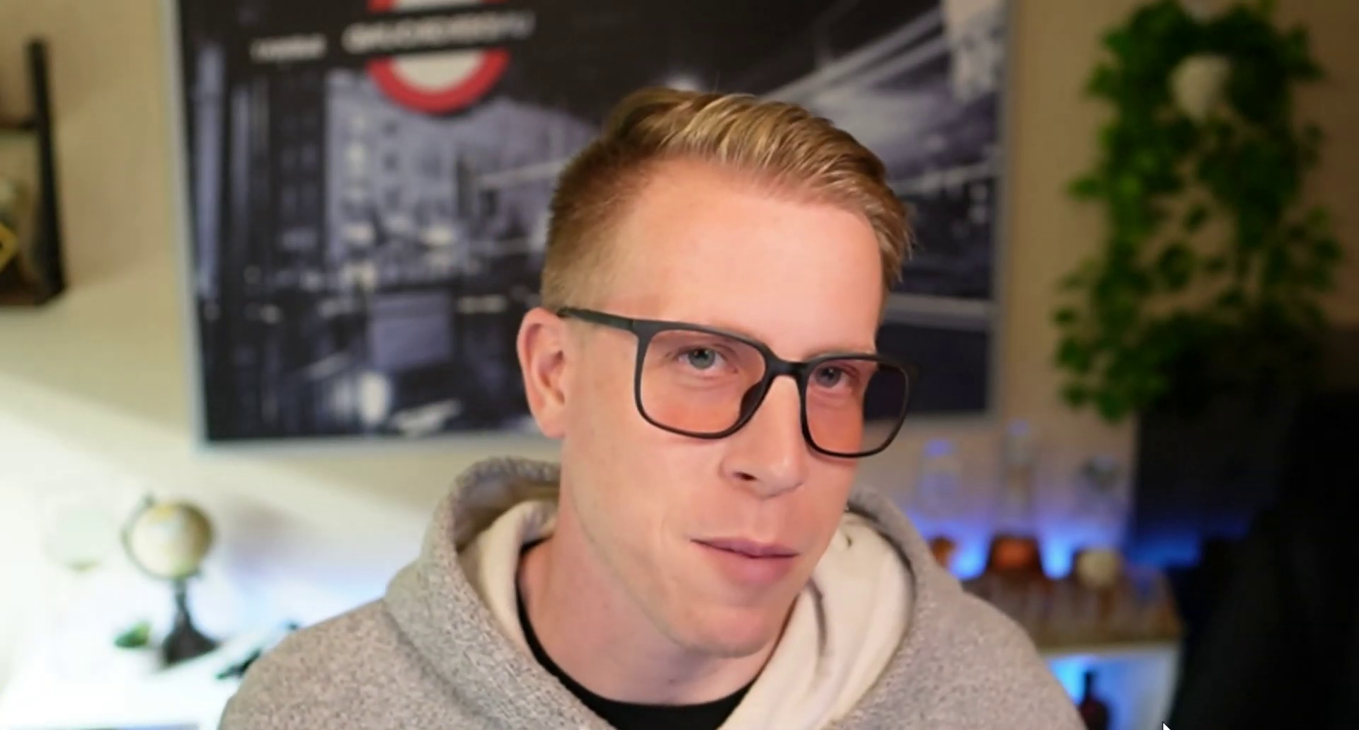
key("Escape")
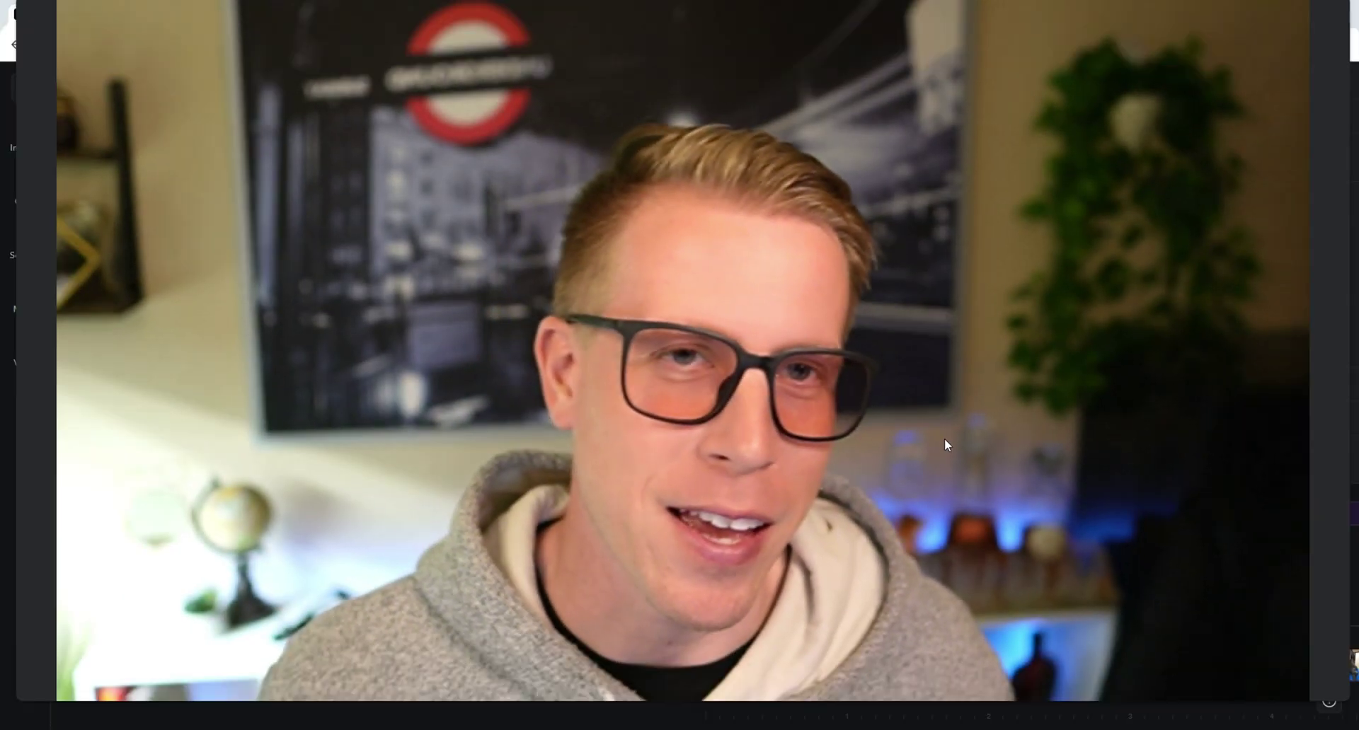
left_click(678, 700)
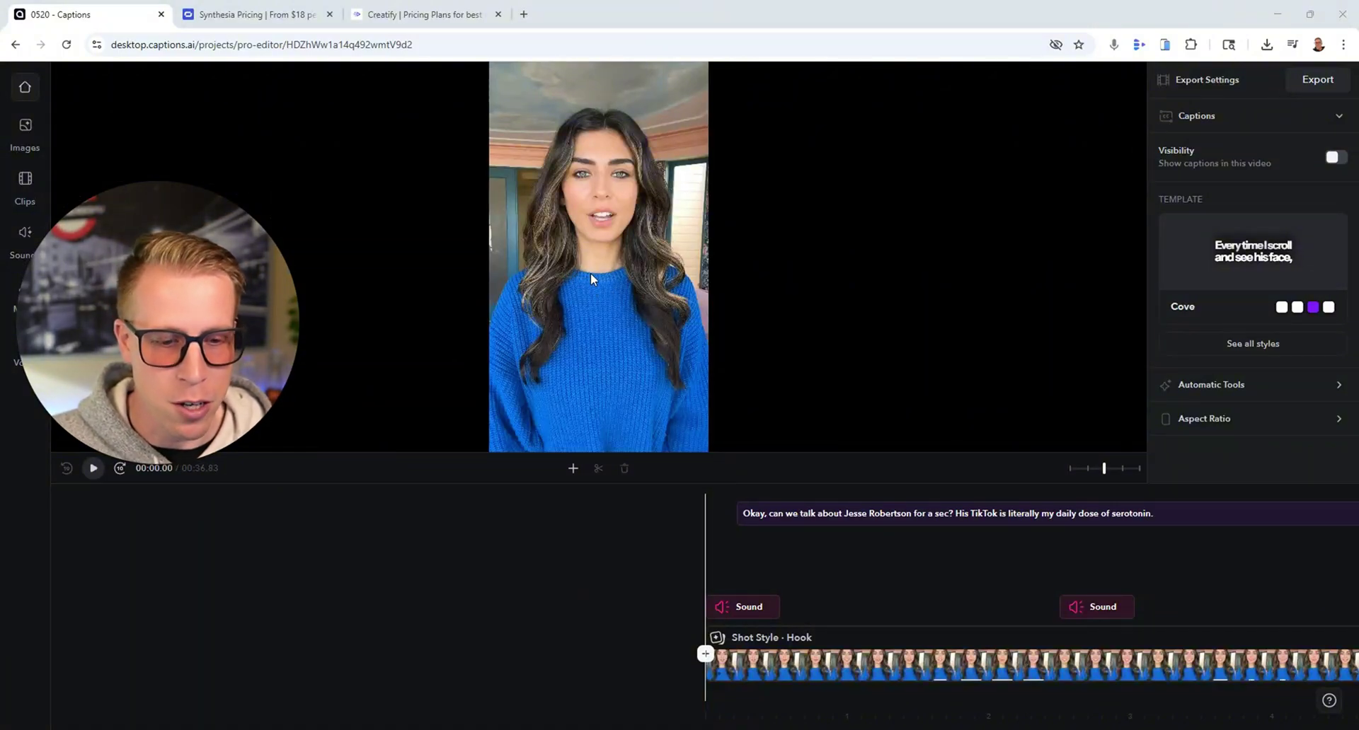
left_click_drag(220, 359, 262, 307)
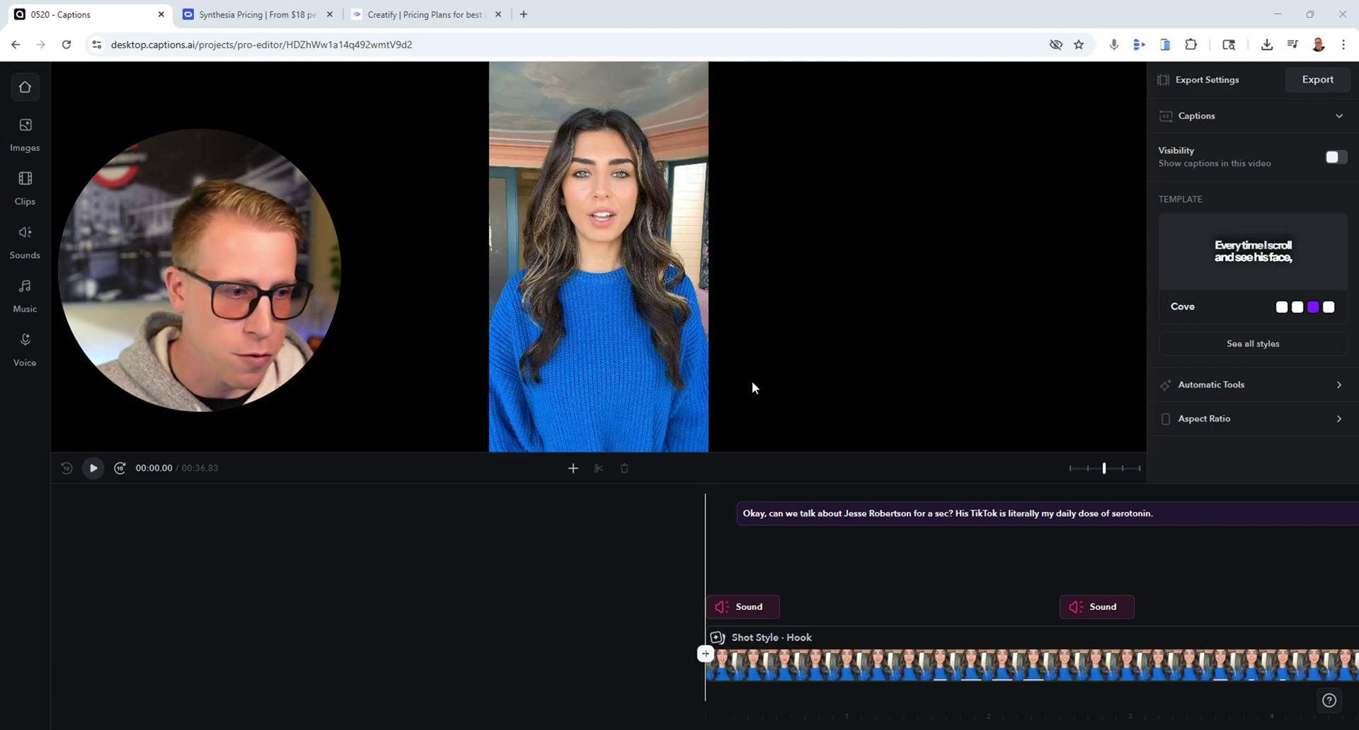
Play the preview, nudge the playhead back half a second, and pause at about 6 seconds
left_click(93, 468)
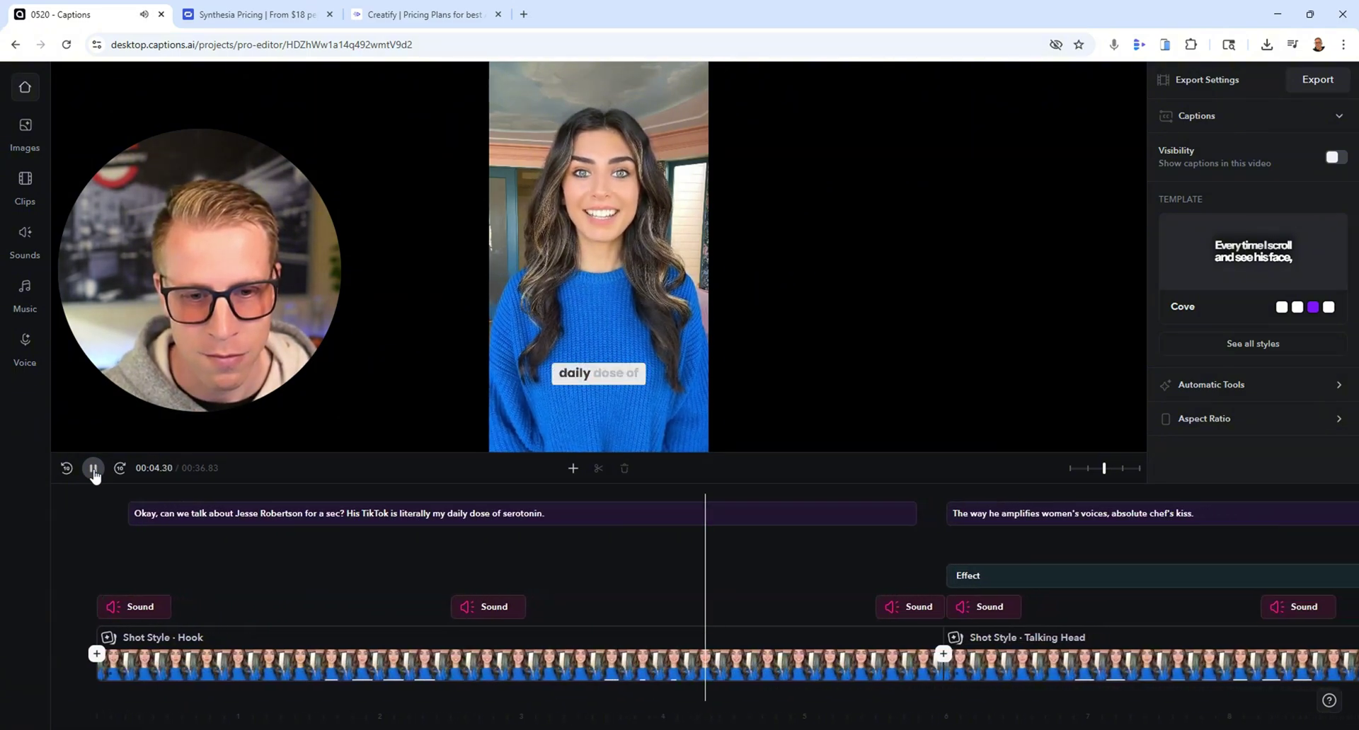
left_click(93, 468)
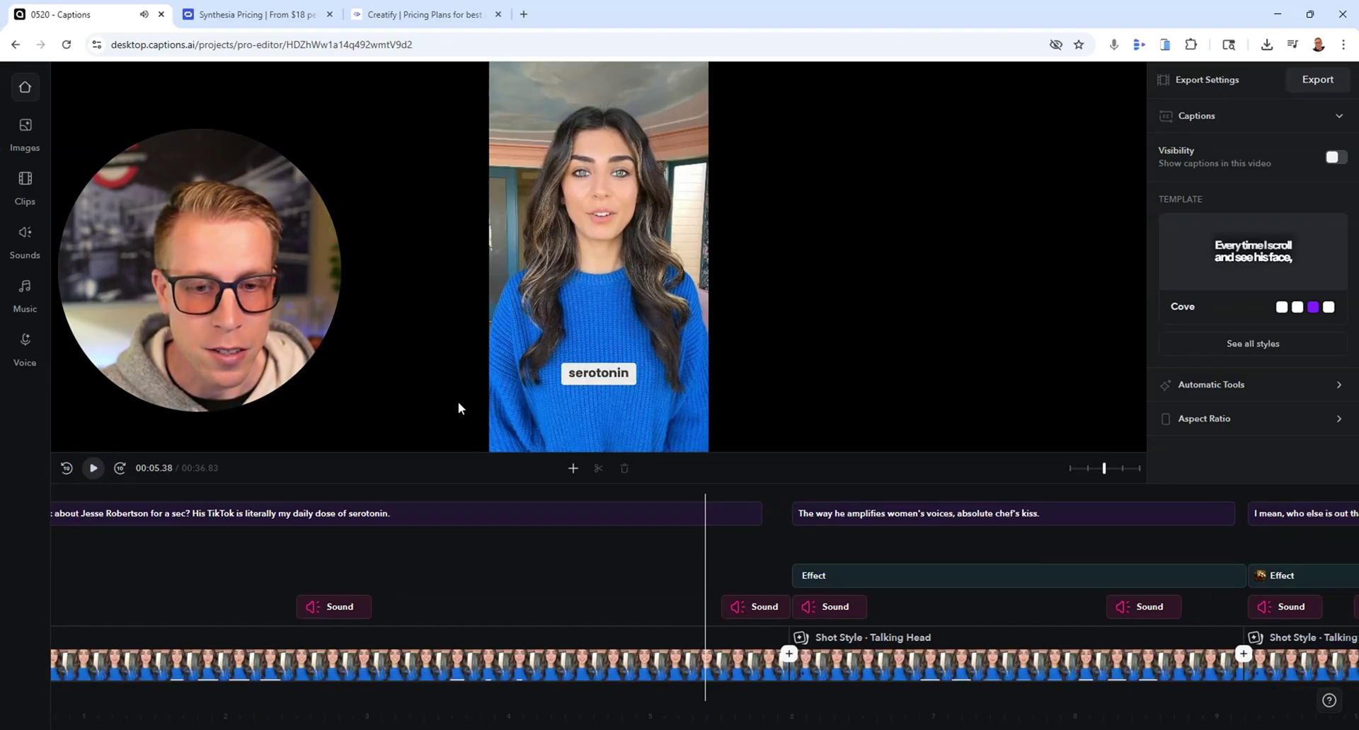
mouse_move(379, 684)
left_mouse_down()
mouse_move(464, 670)
mouse_move(373, 665)
left_mouse_up()
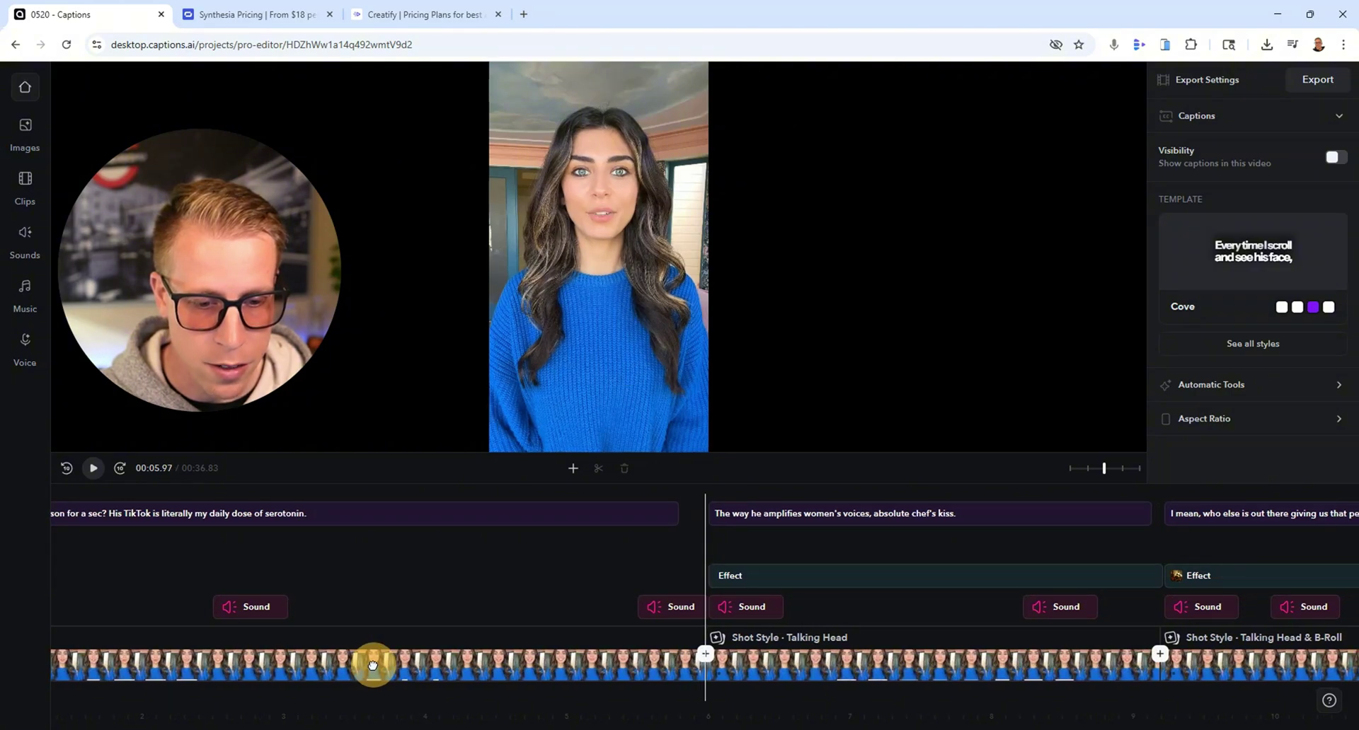
left_click(94, 468)
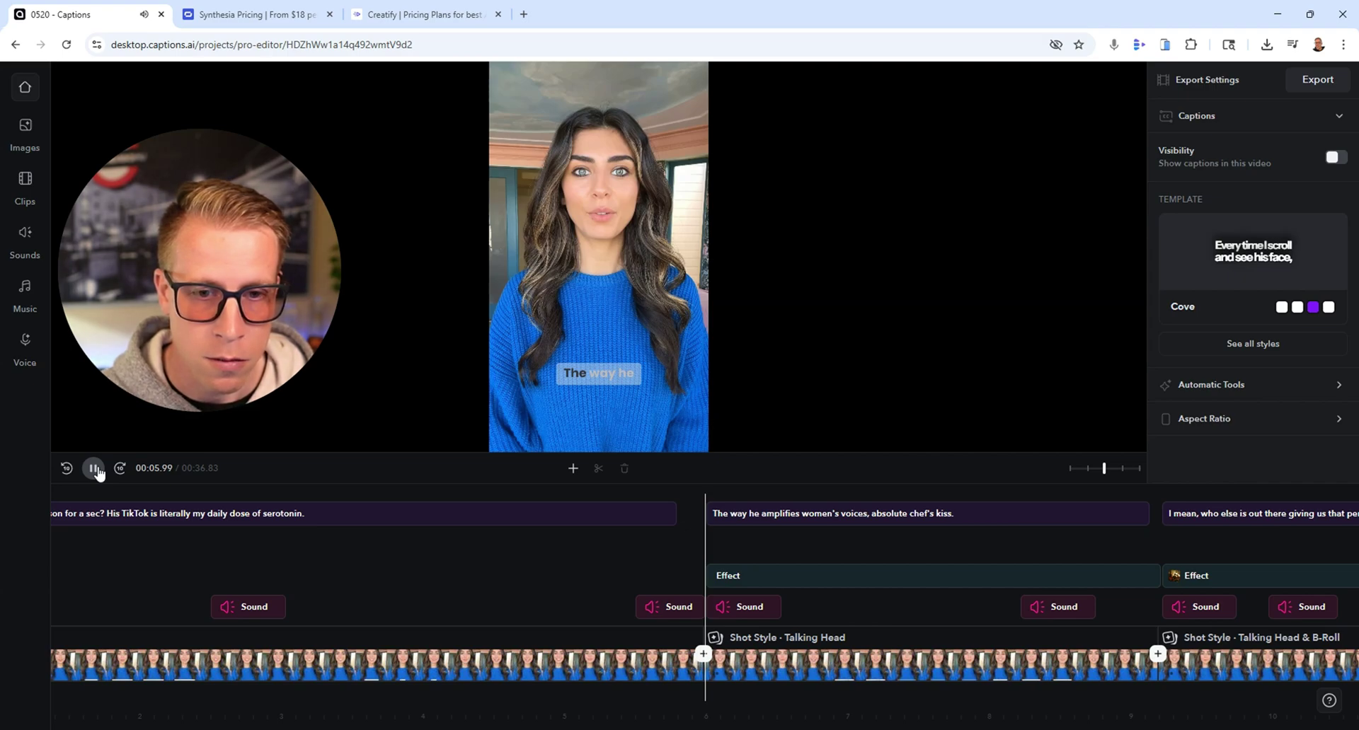
left_click(94, 468)
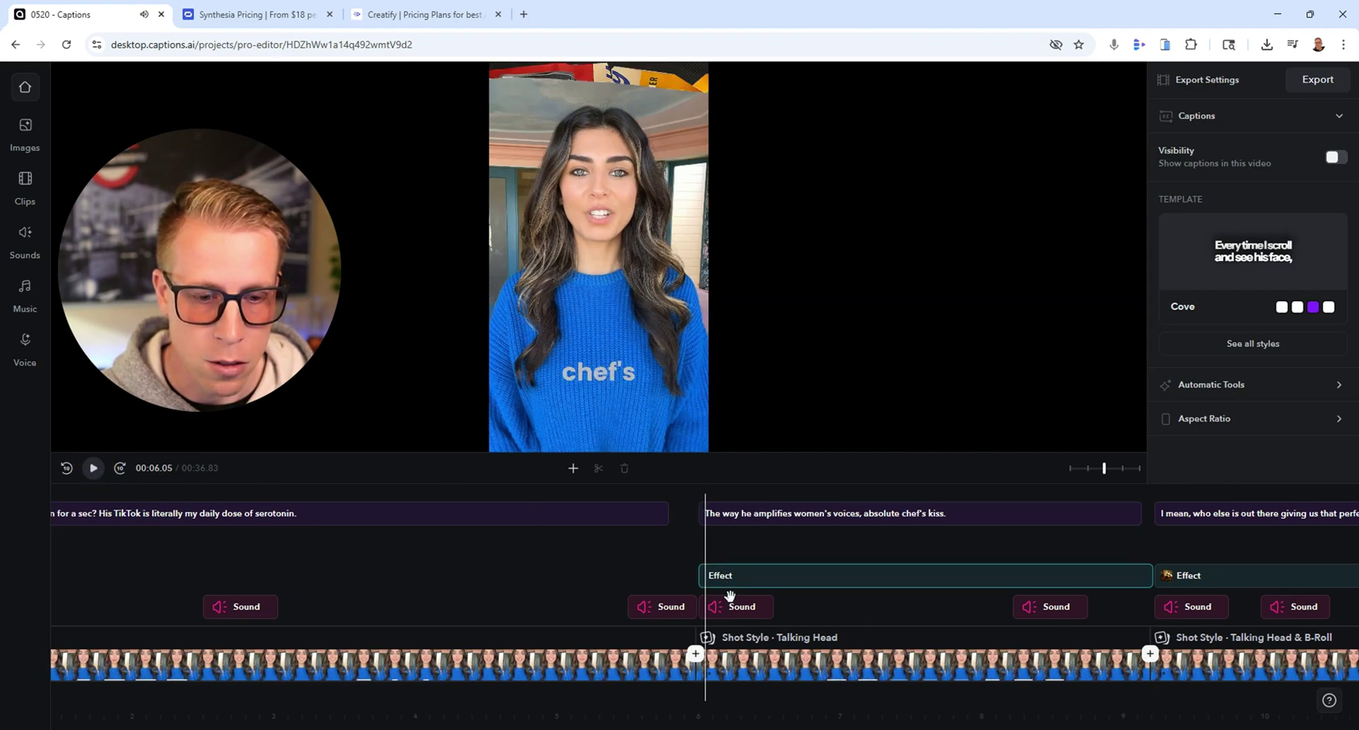
Scrub forward past the word 'amplifies', then play and pause at 00:13.05
left_click_drag(763, 661, 674, 658)
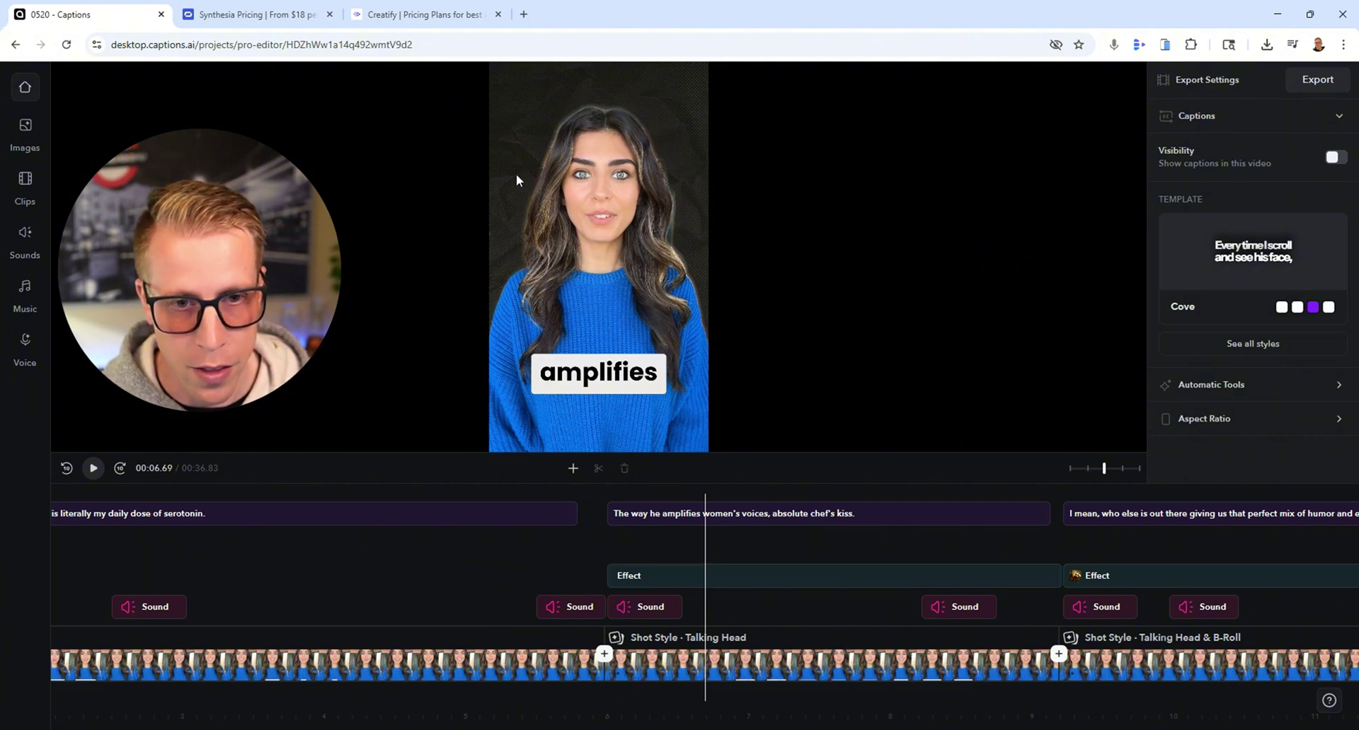
left_click_drag(820, 677, 675, 660)
mouse_move(775, 658)
left_mouse_down()
mouse_move(673, 655)
mouse_move(970, 655)
mouse_move(763, 668)
left_mouse_up()
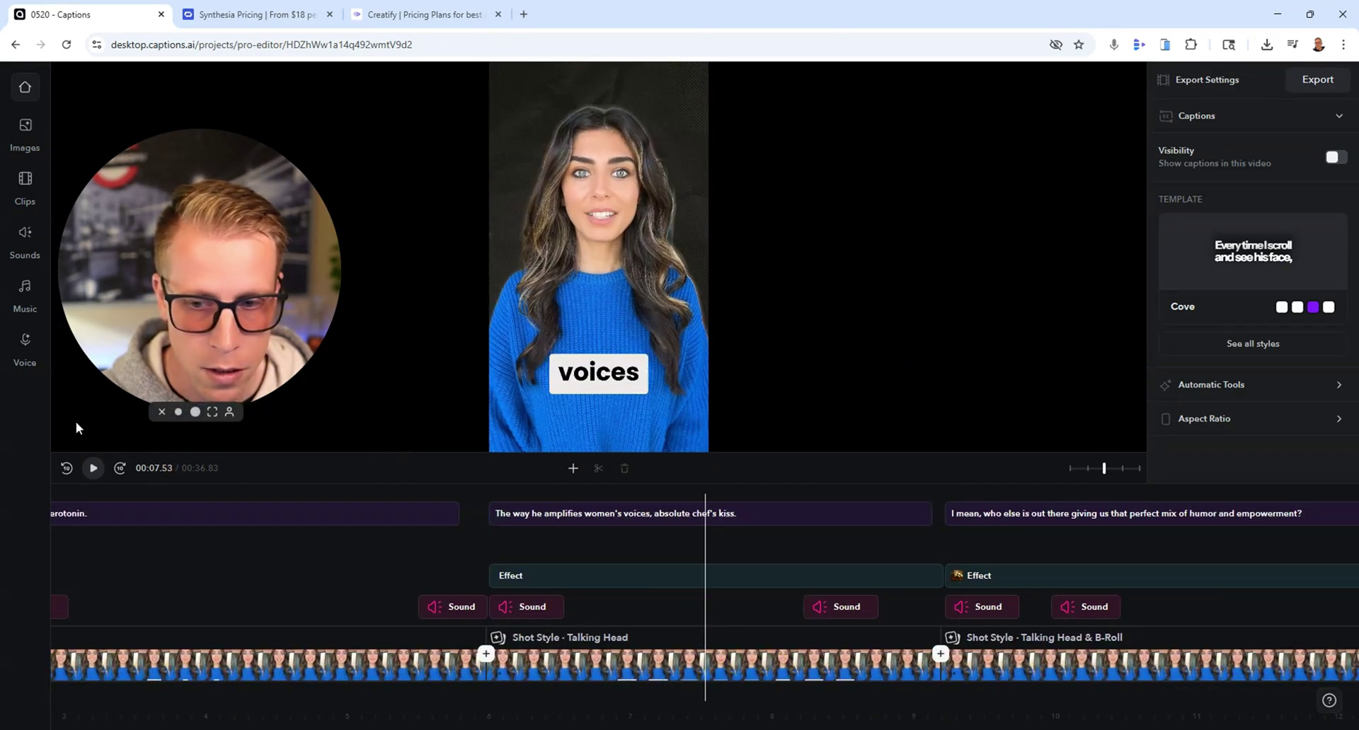
left_click(93, 469)
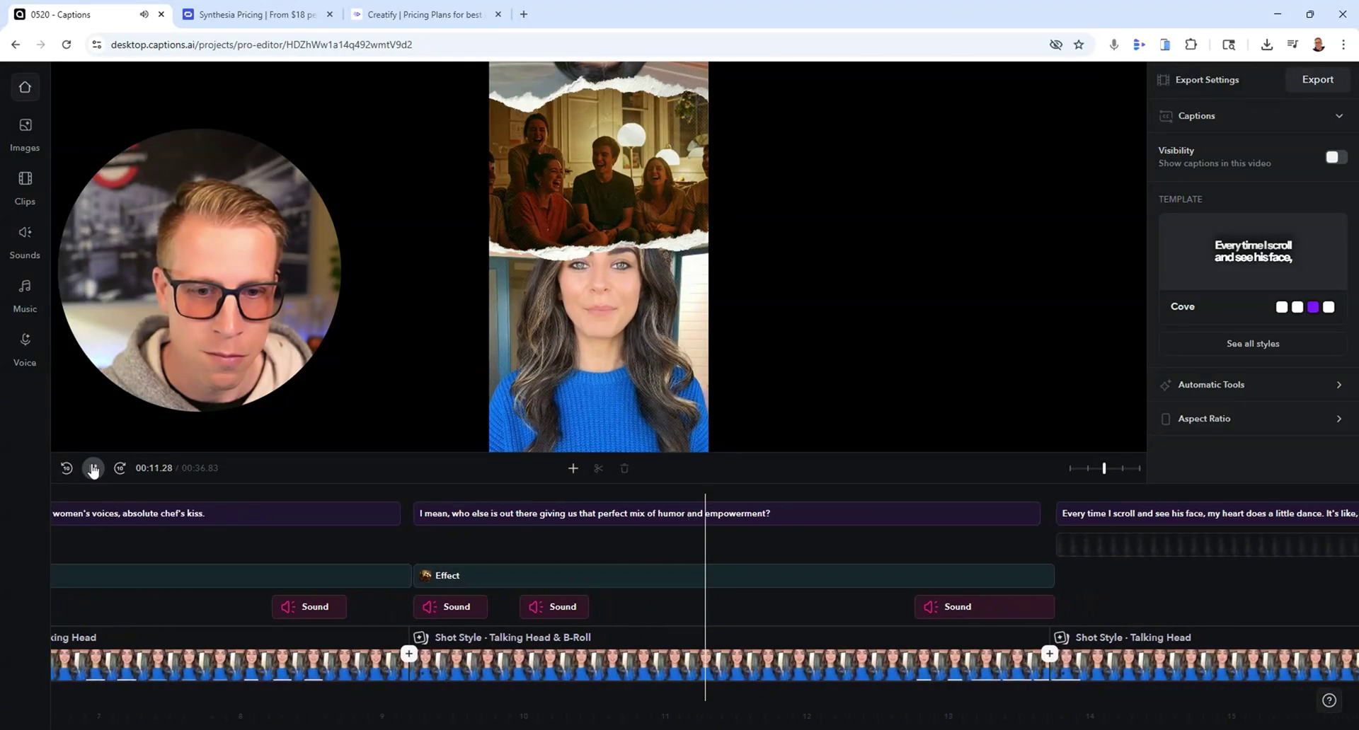
left_click(97, 468)
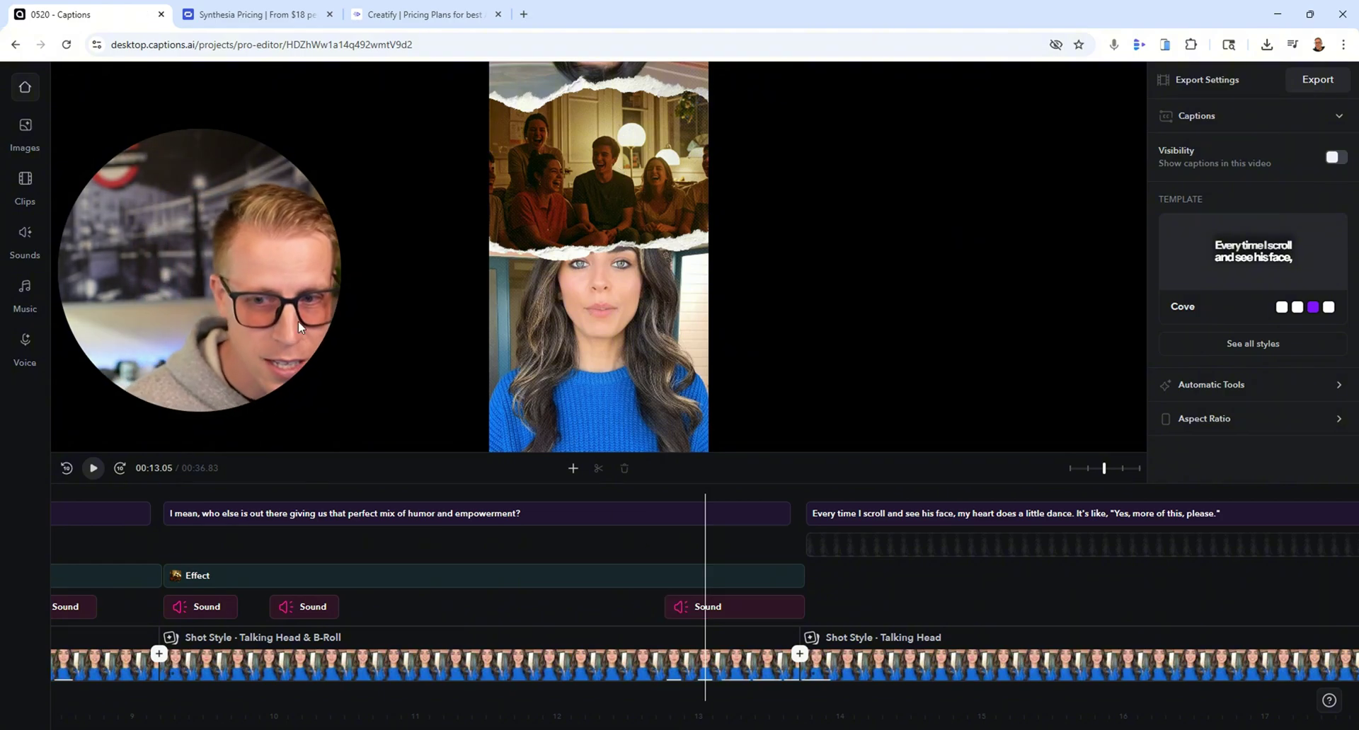
left_click(214, 412)
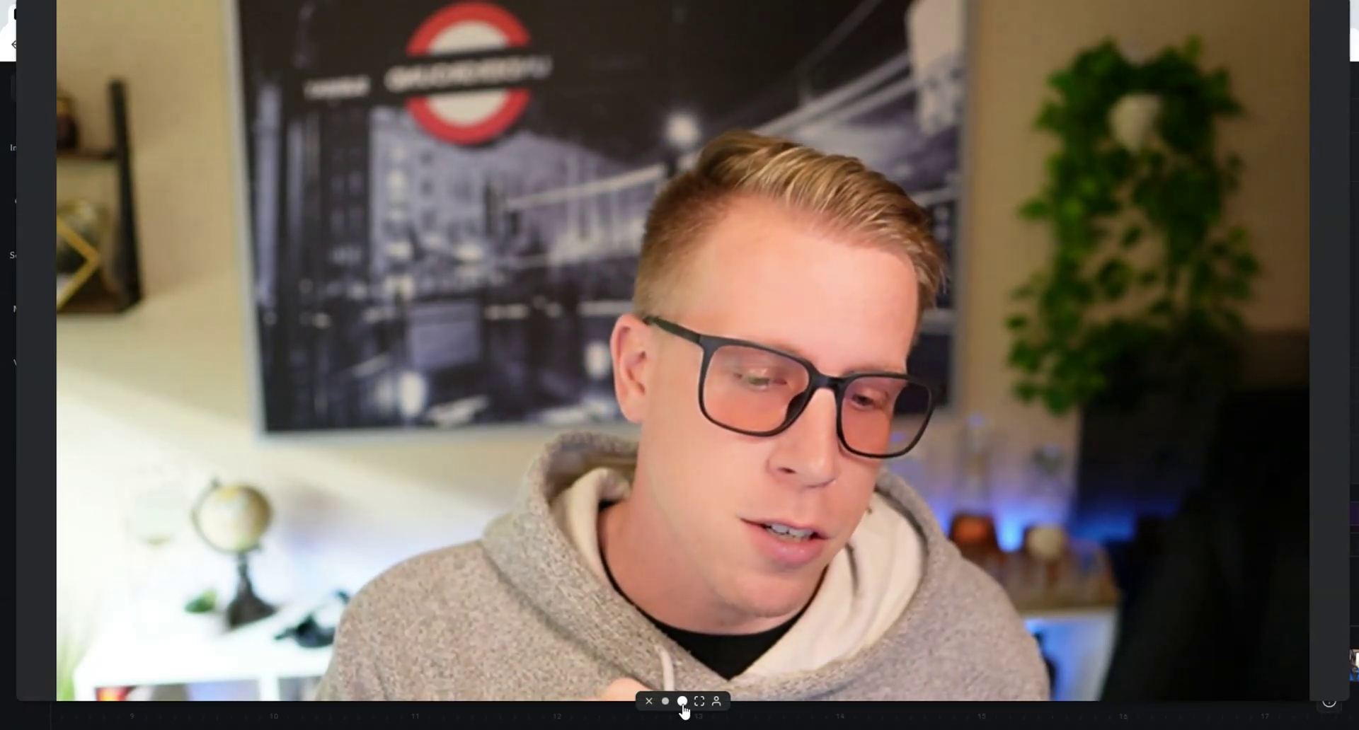
left_click(681, 701)
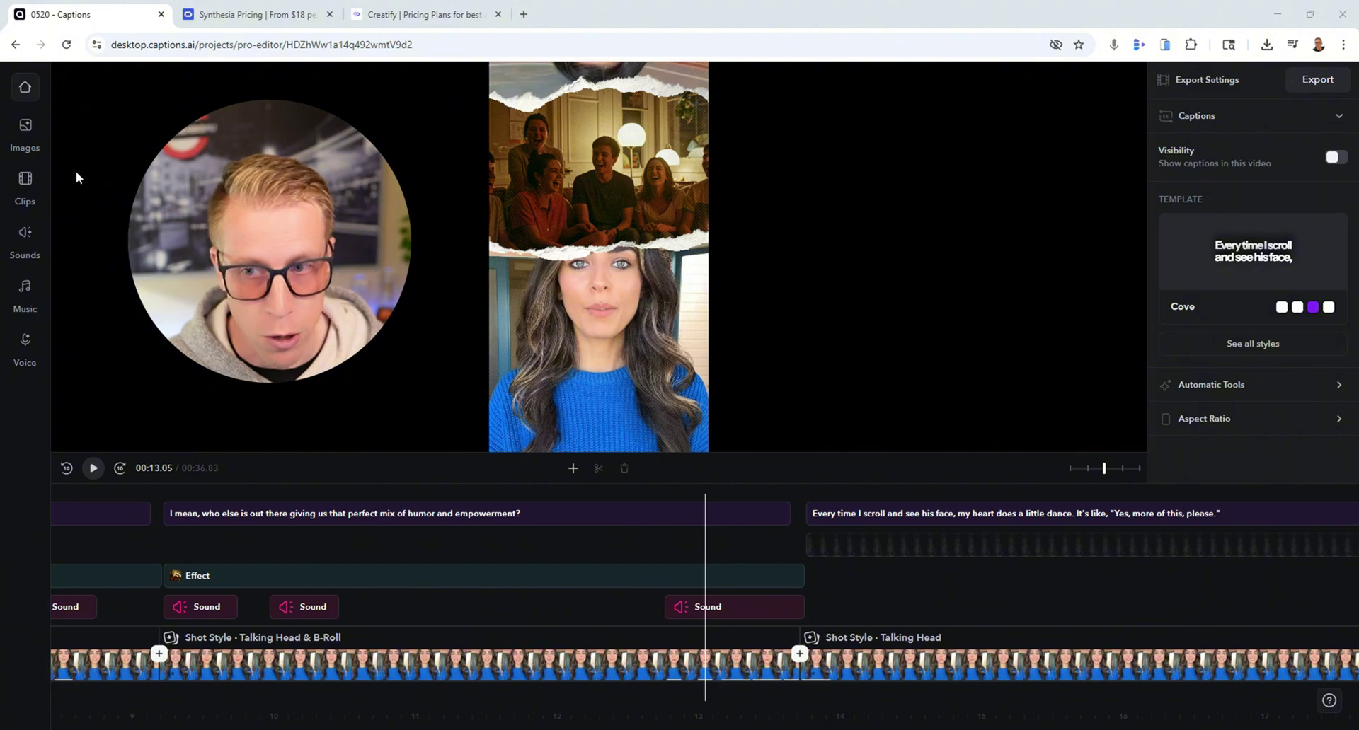
Browse the projects list, briefly open '5 Proven…', then open 'Top 10 Money-Saving Hacks to Maximize Your Savings'
left_click(24, 99)
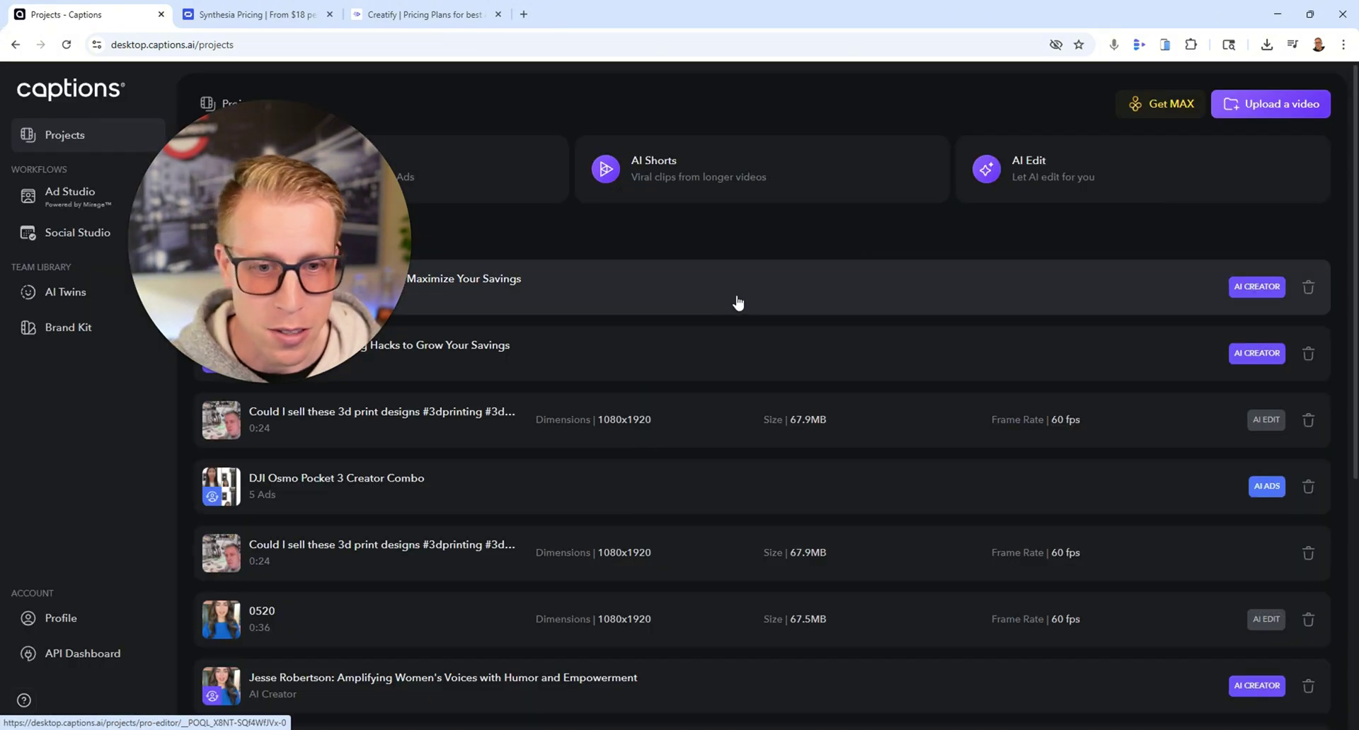
left_click_drag(661, 251, 567, 295)
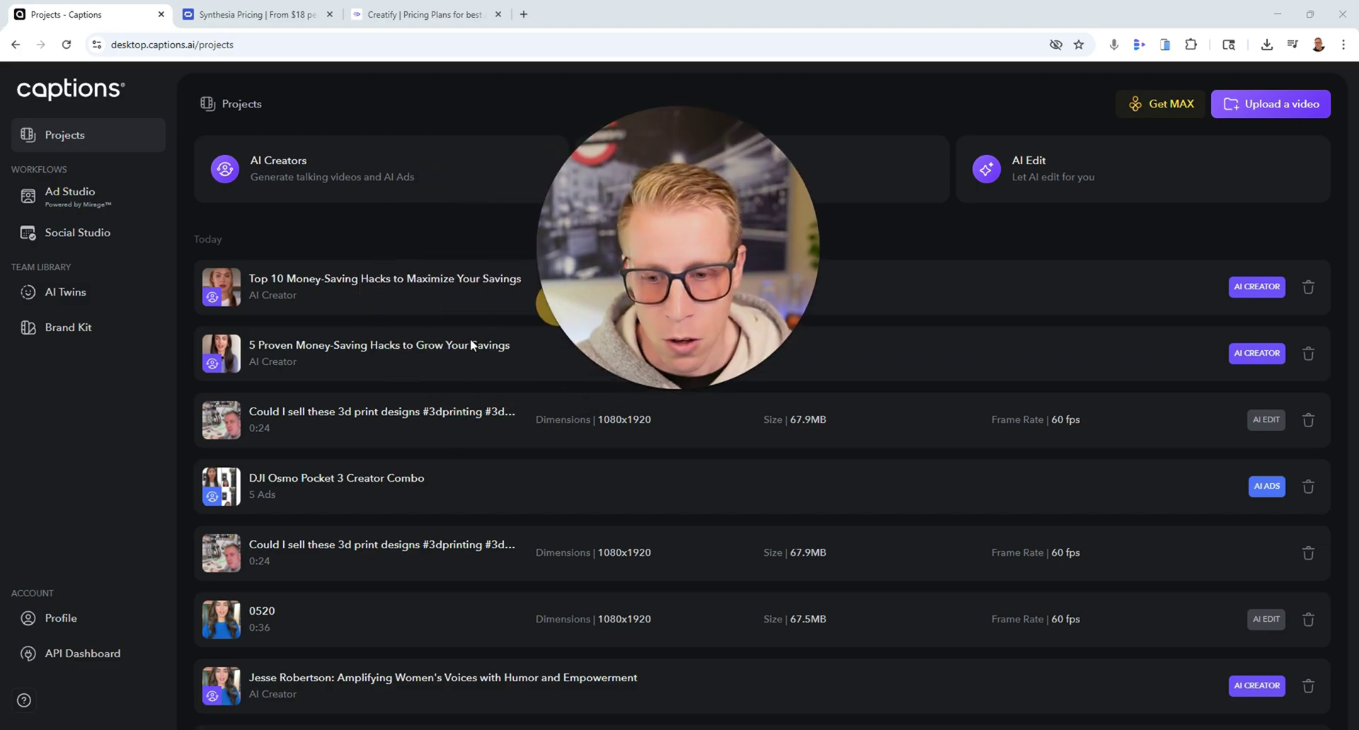
scroll(425, 599, "down", 3)
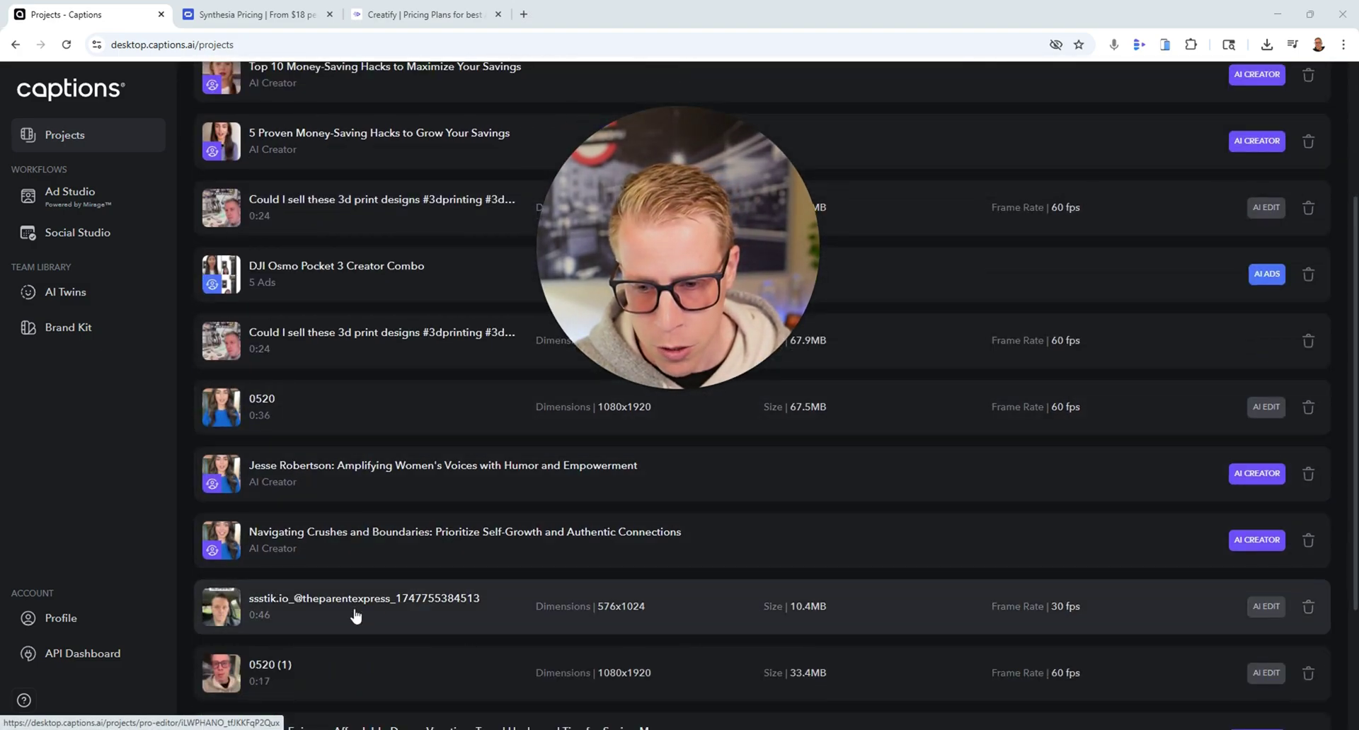
scroll(356, 616, "up", 3)
scroll(356, 616, "down", 4)
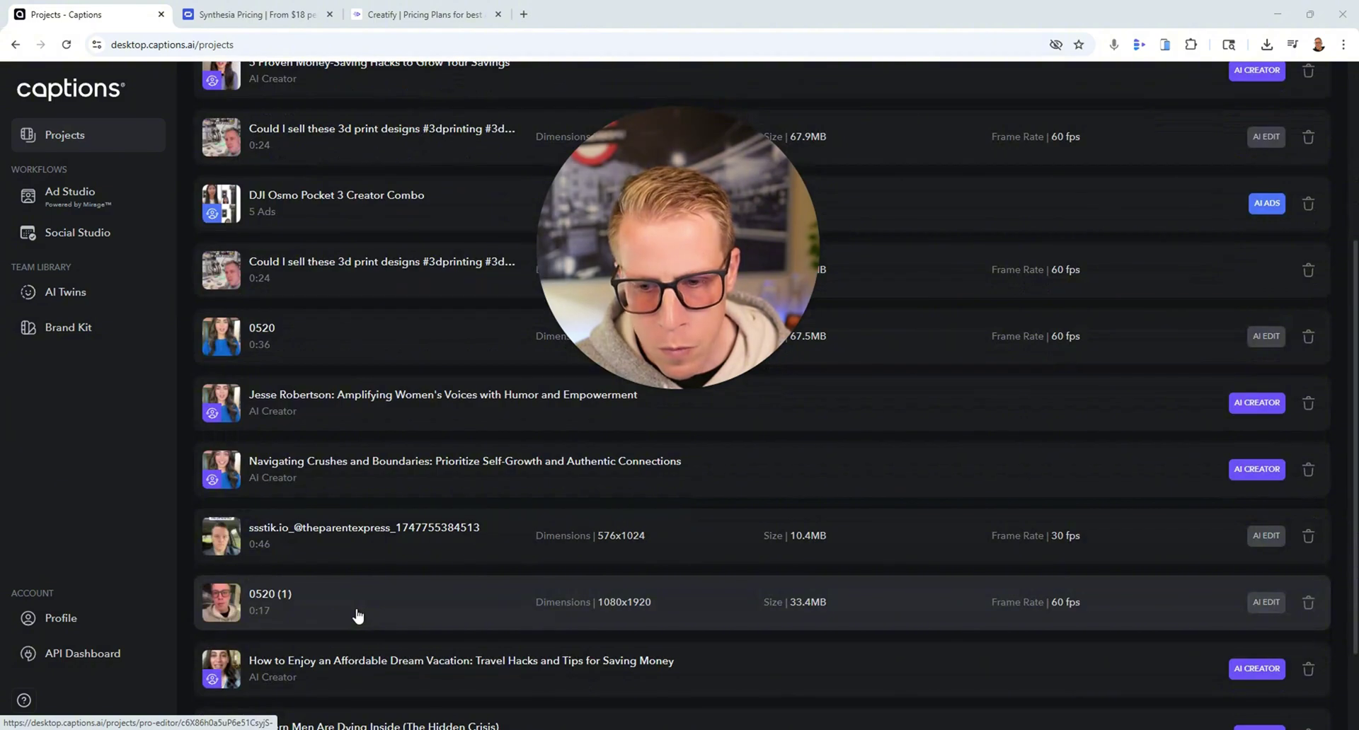
scroll(356, 616, "up", 4)
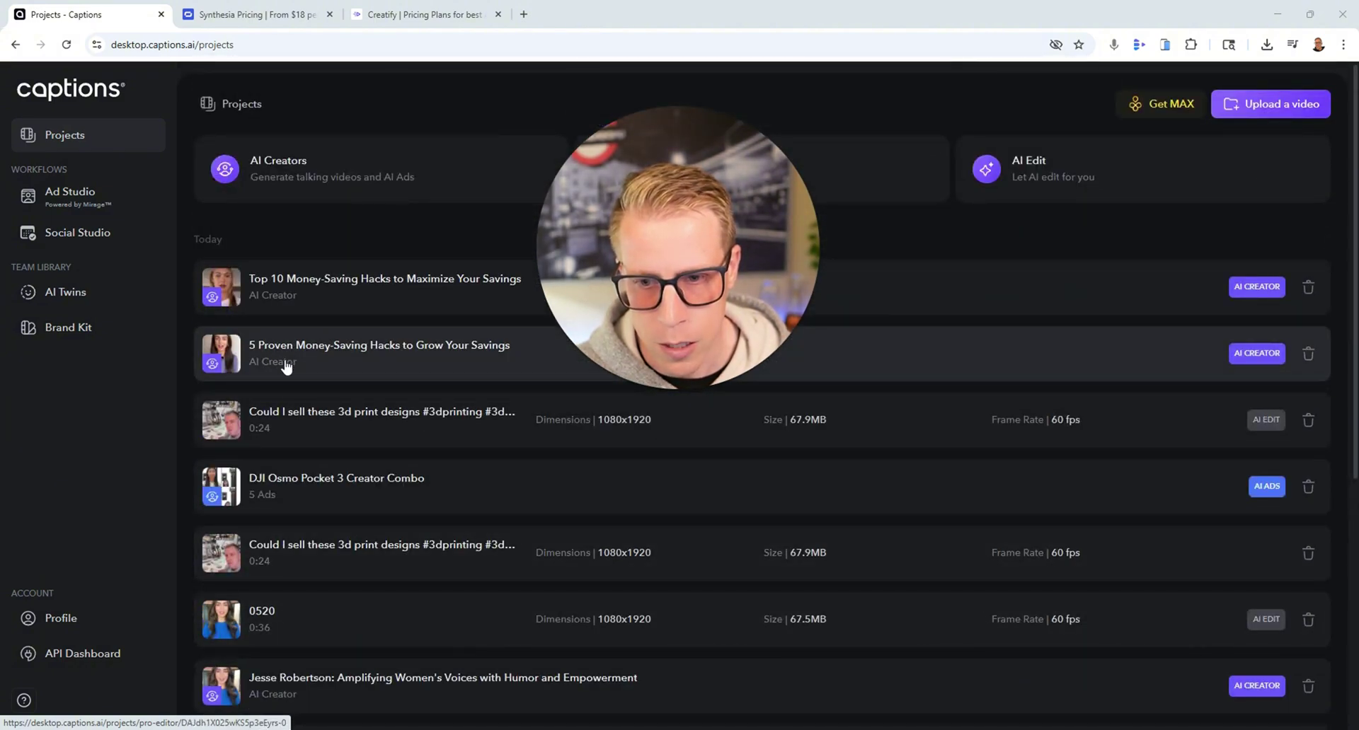
left_click(286, 366)
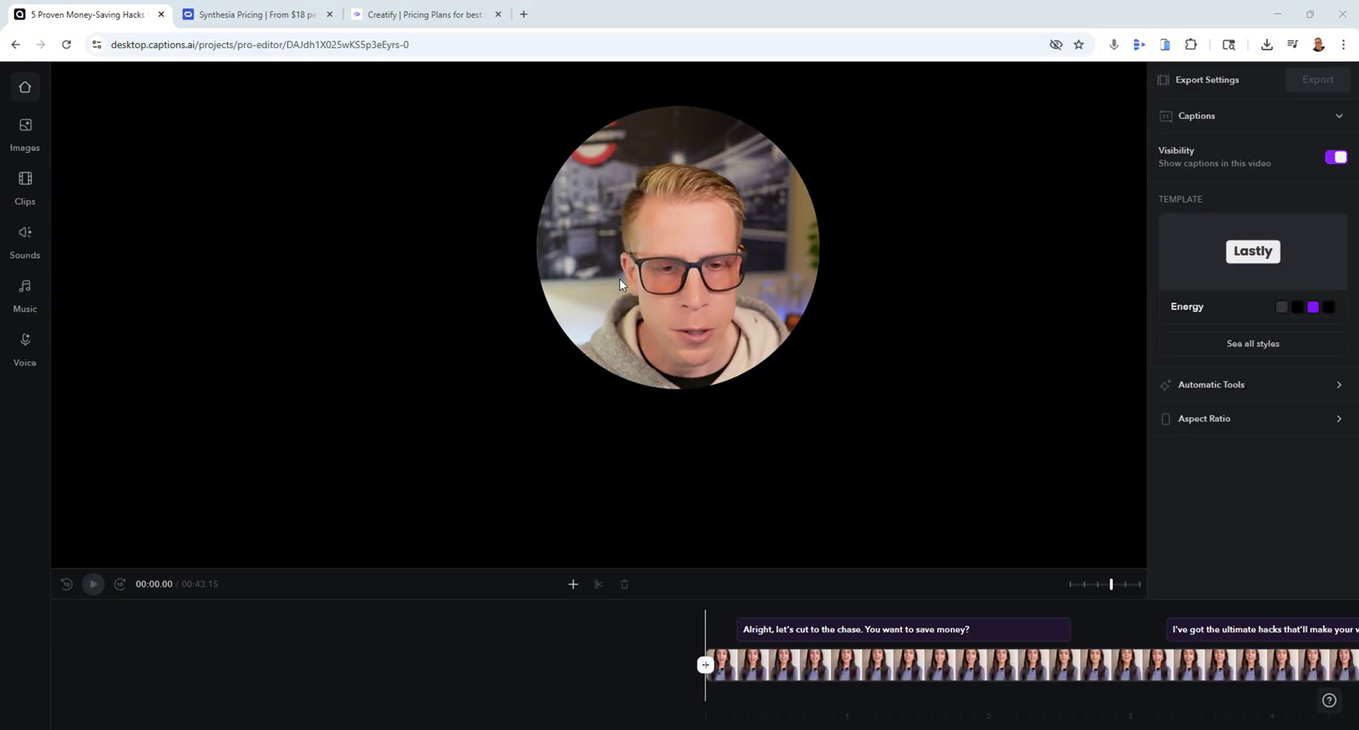
left_click(33, 92)
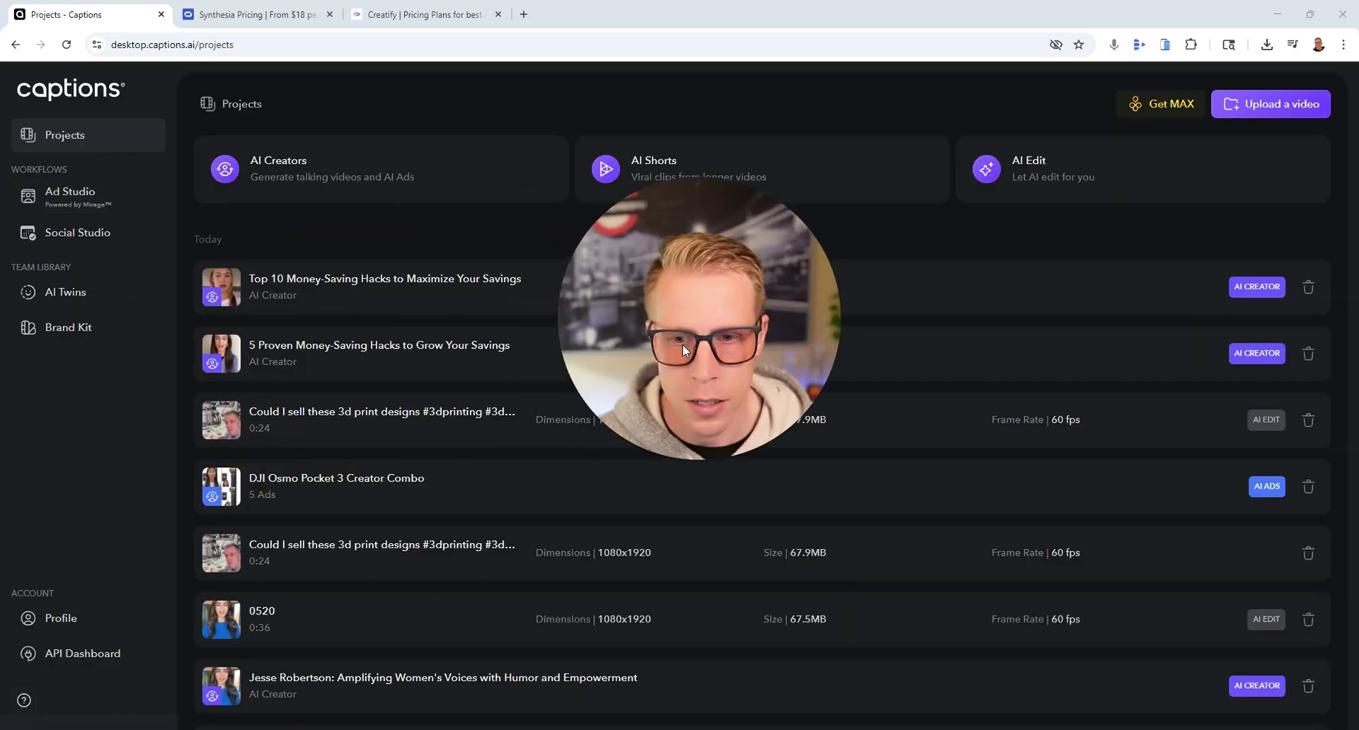
left_click(285, 285)
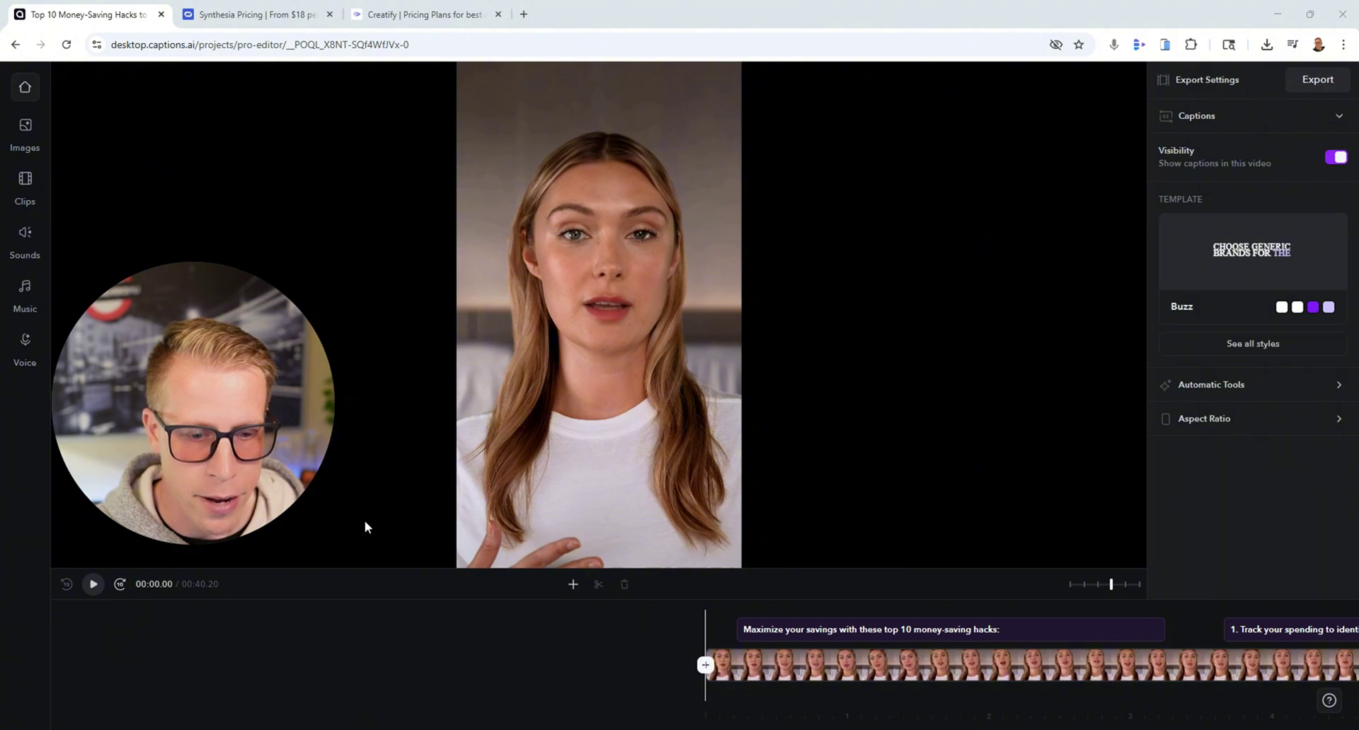
Play the Top 10 Money-Saving Hacks preview, pause at 00:09.10, and return to the projects list
left_click(91, 586)
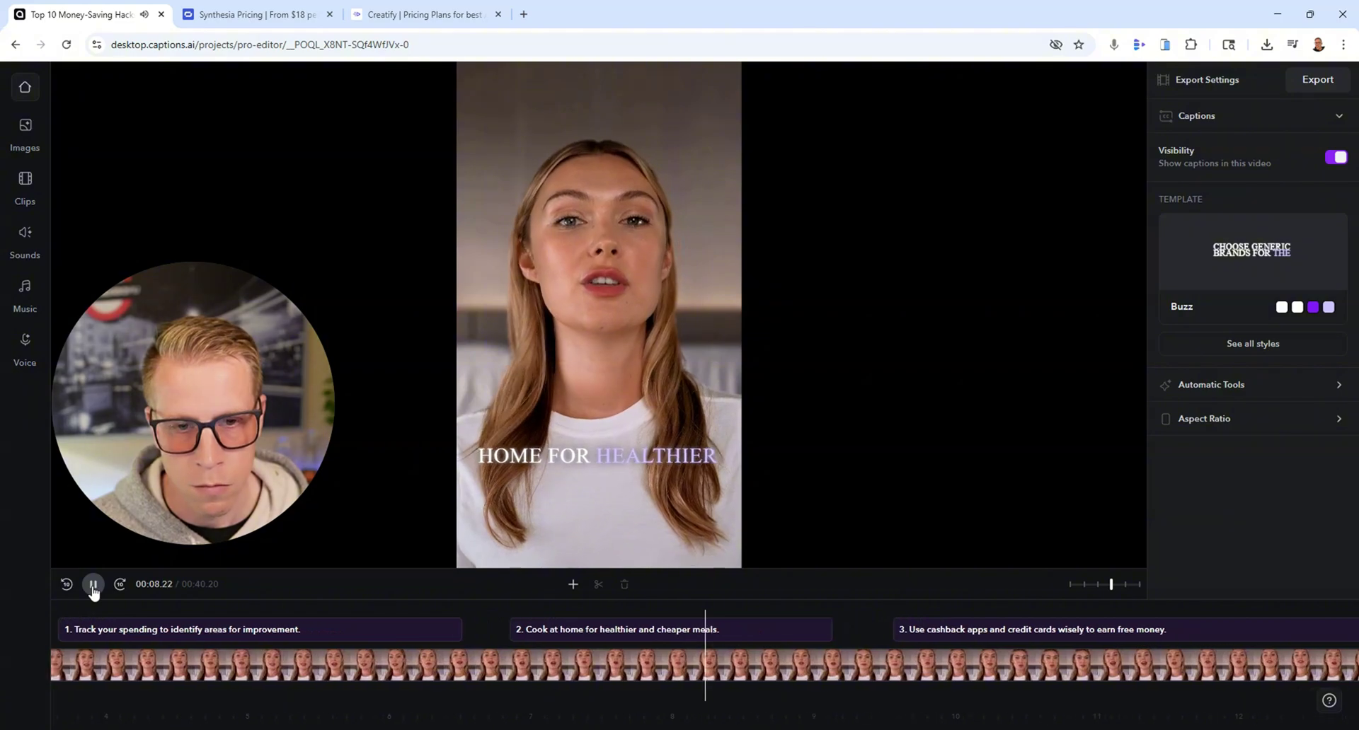
left_click(92, 584)
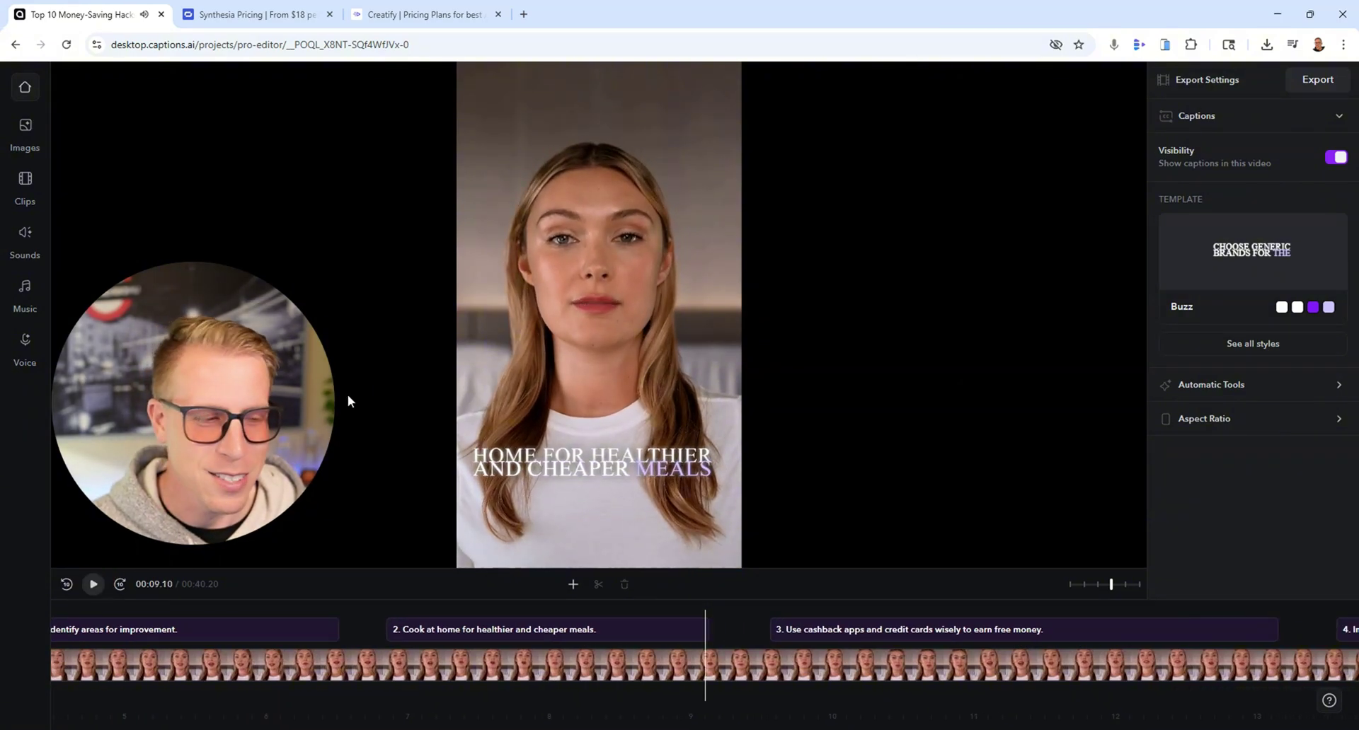
left_click(206, 545)
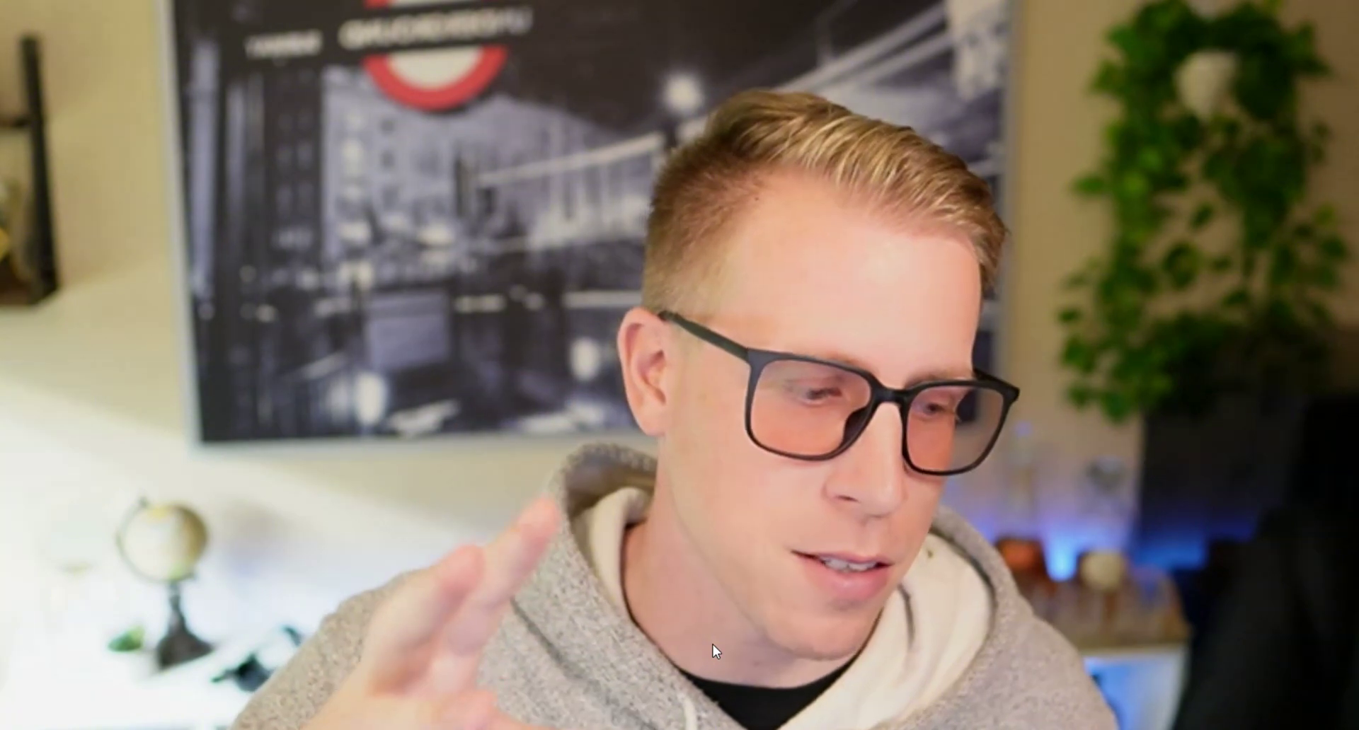
left_click(682, 701)
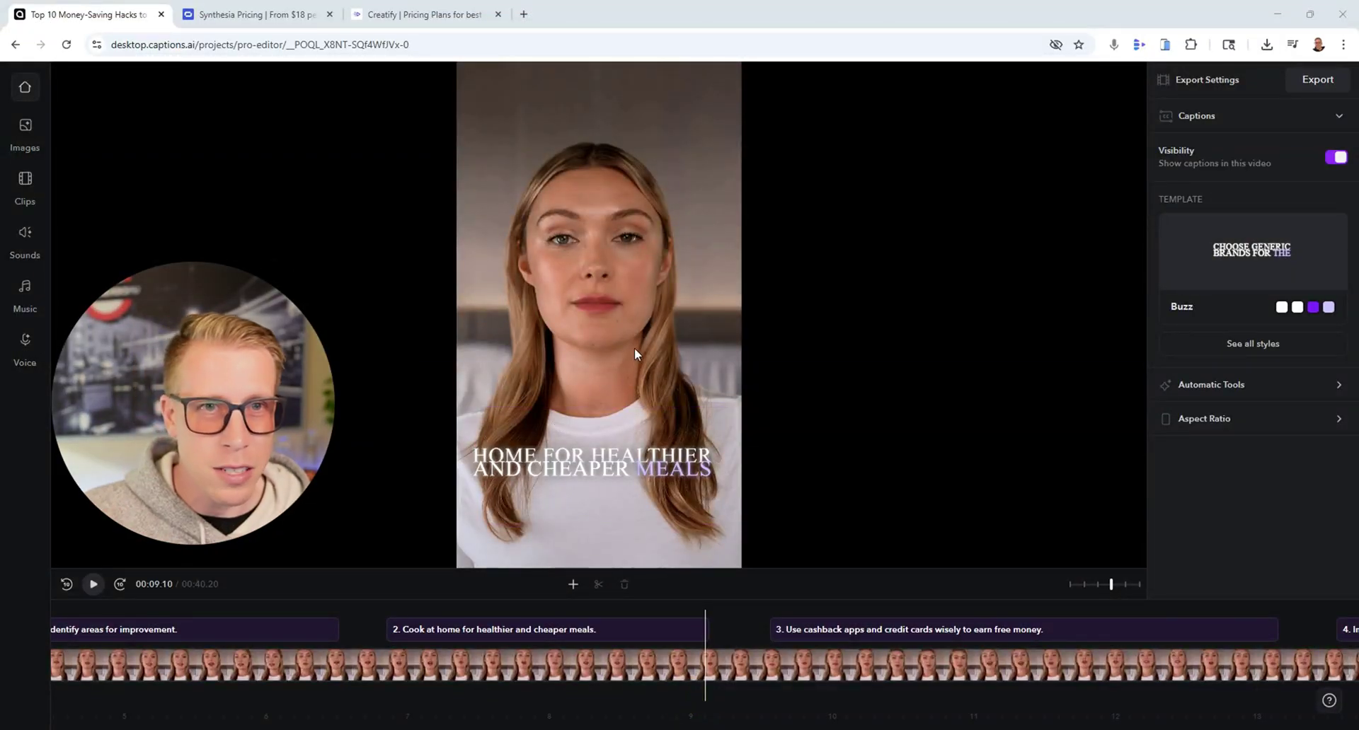
left_click_drag(253, 401, 261, 325)
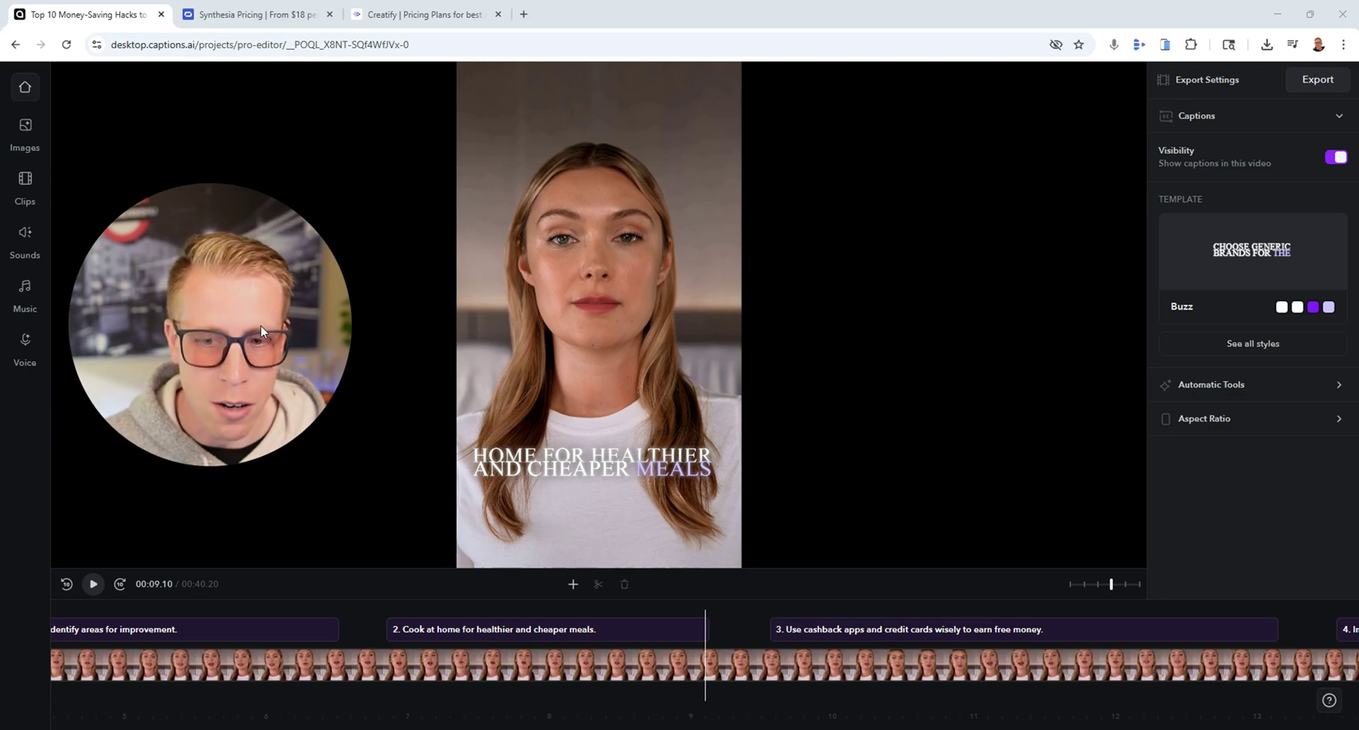
left_click(26, 86)
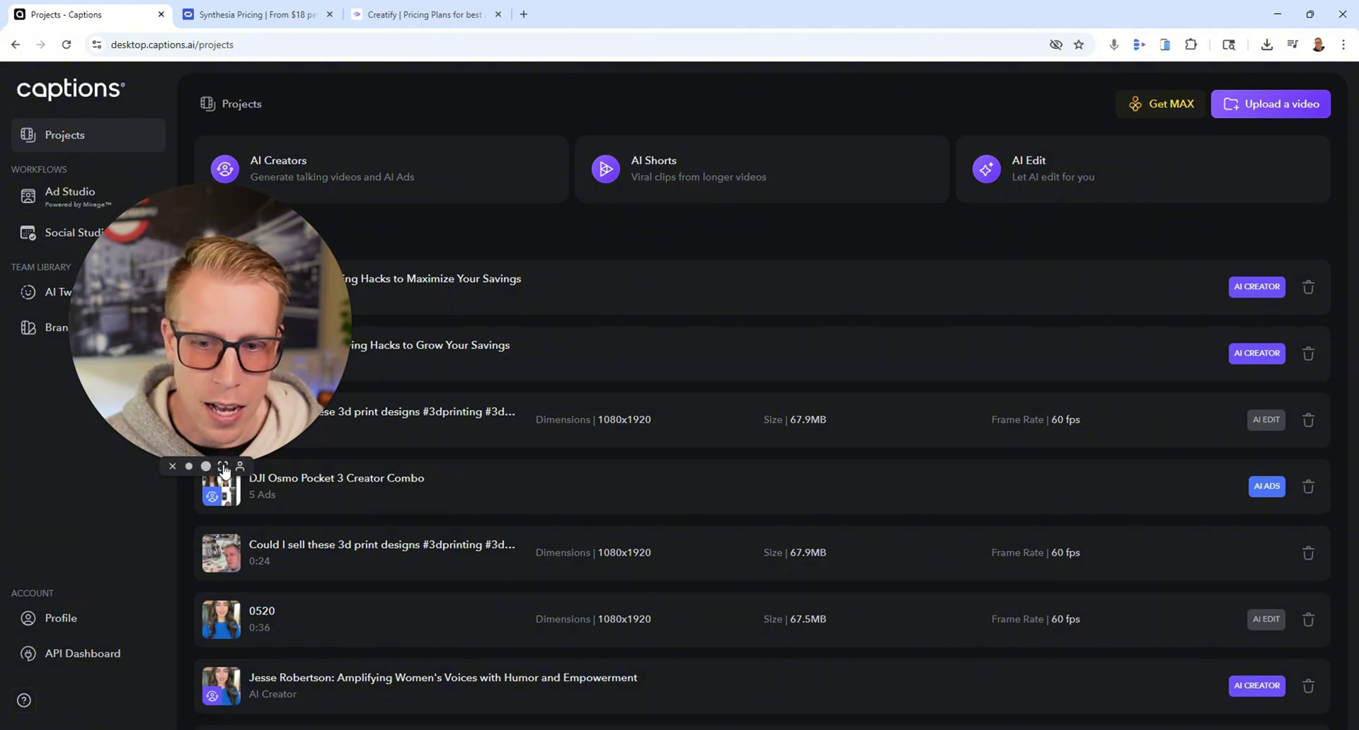
Bring up Synthesia pricing: Basic free, Starter $18/mo, Creator $64/mo, Enterprise custom
left_click(223, 467)
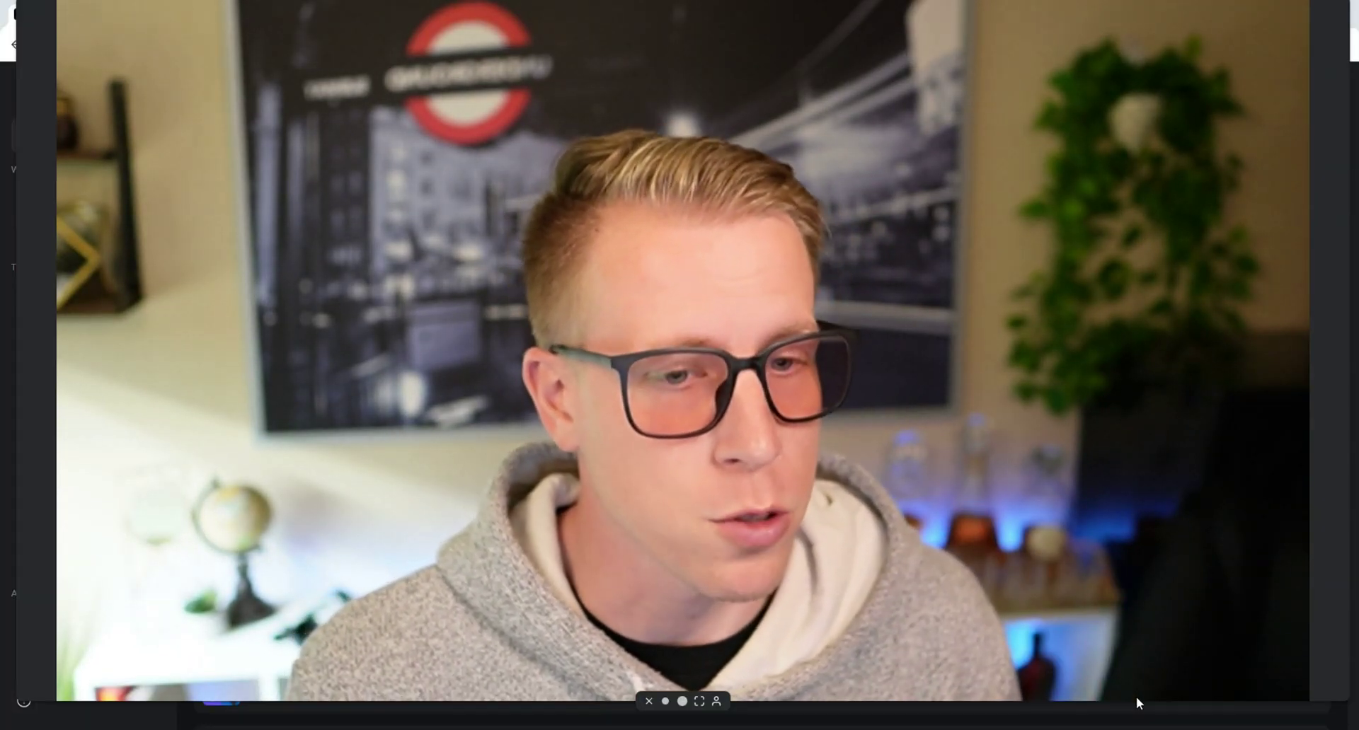
left_click(683, 703)
left_click_drag(178, 392, 835, 280)
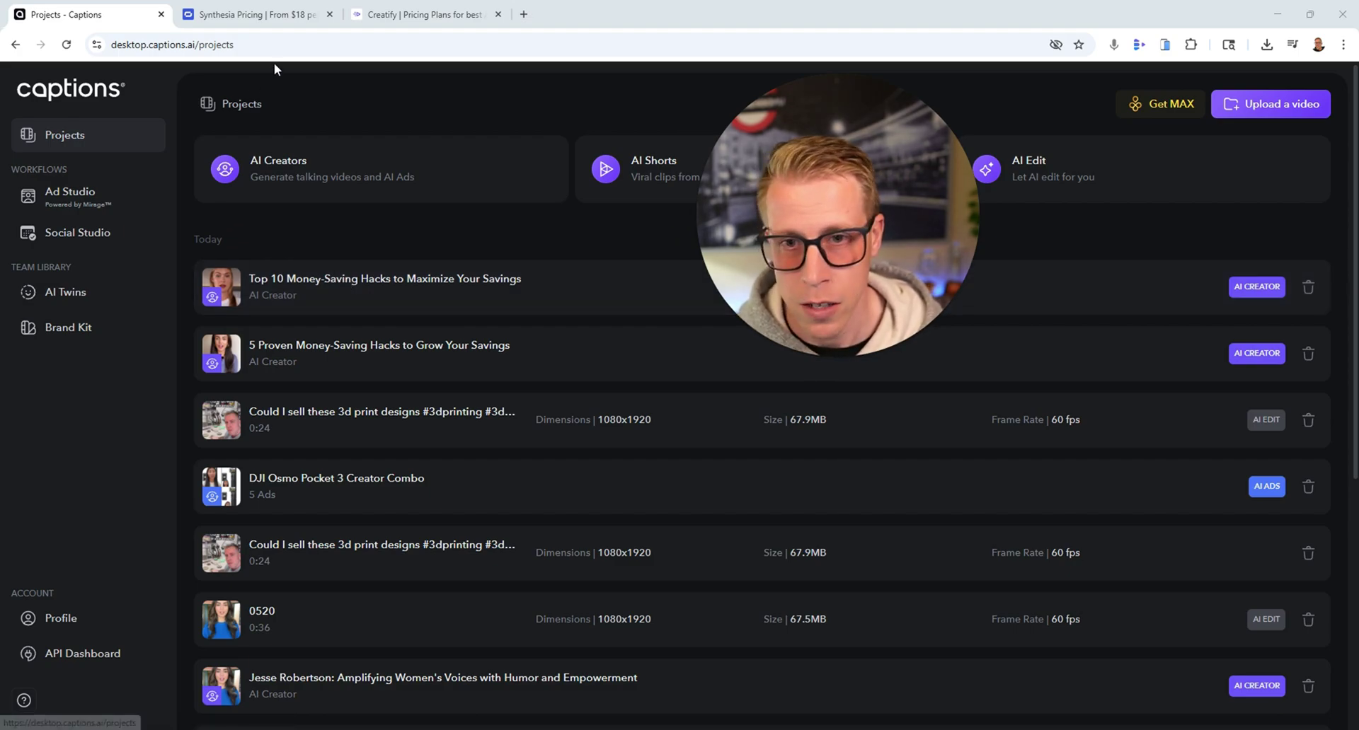
left_click_drag(827, 257, 721, 303)
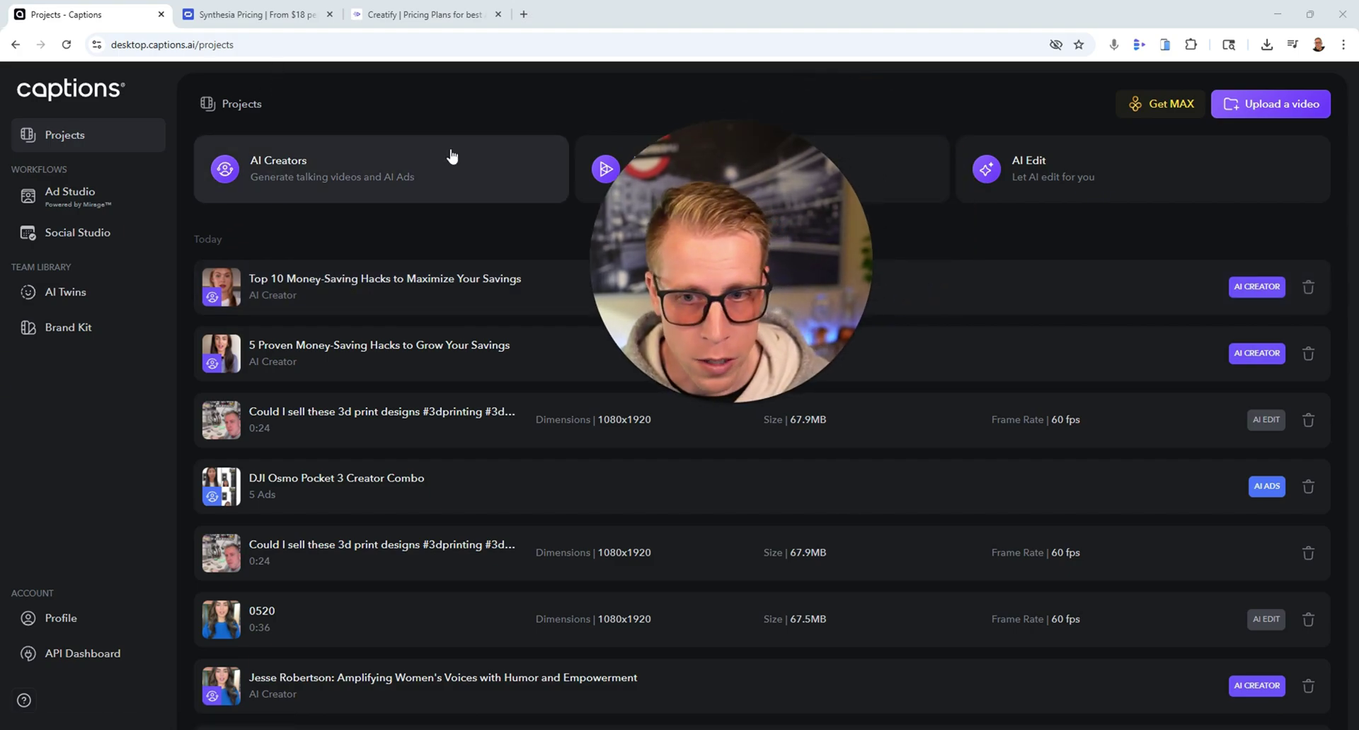
left_click(276, 26)
Show Synthesia's monthly prices ($29 Starter, $89 Creator), start Starter sign-up, then view Creatify's pricing
left_click_drag(720, 283, 125, 338)
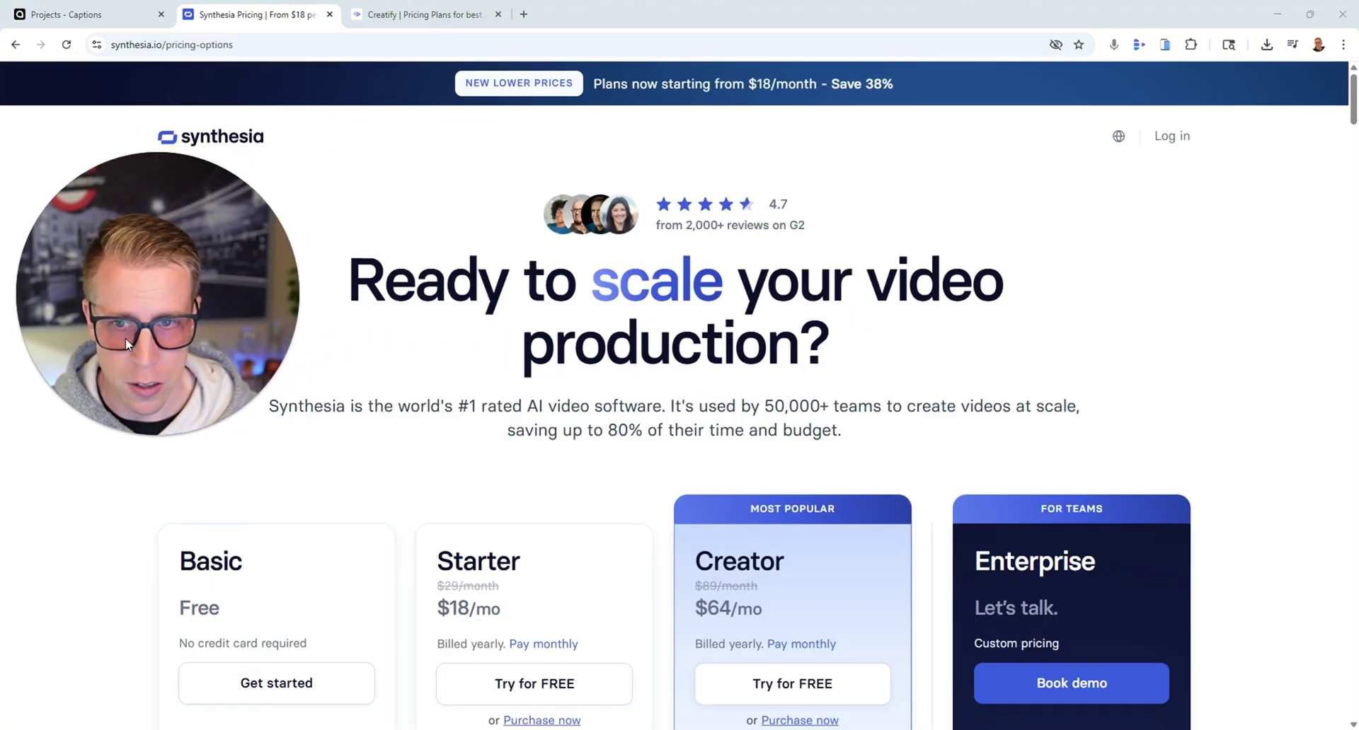
scroll(616, 397, "down", 3)
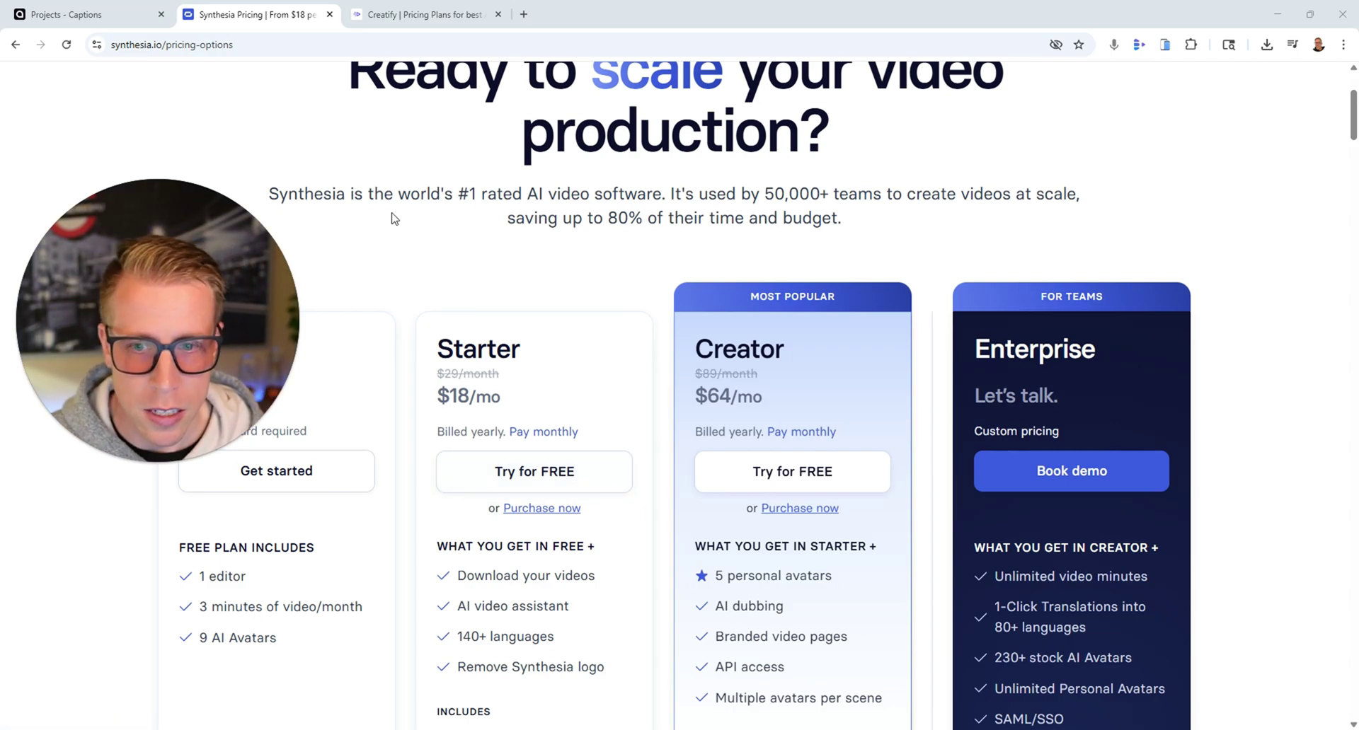
scroll(390, 218, "down", 2)
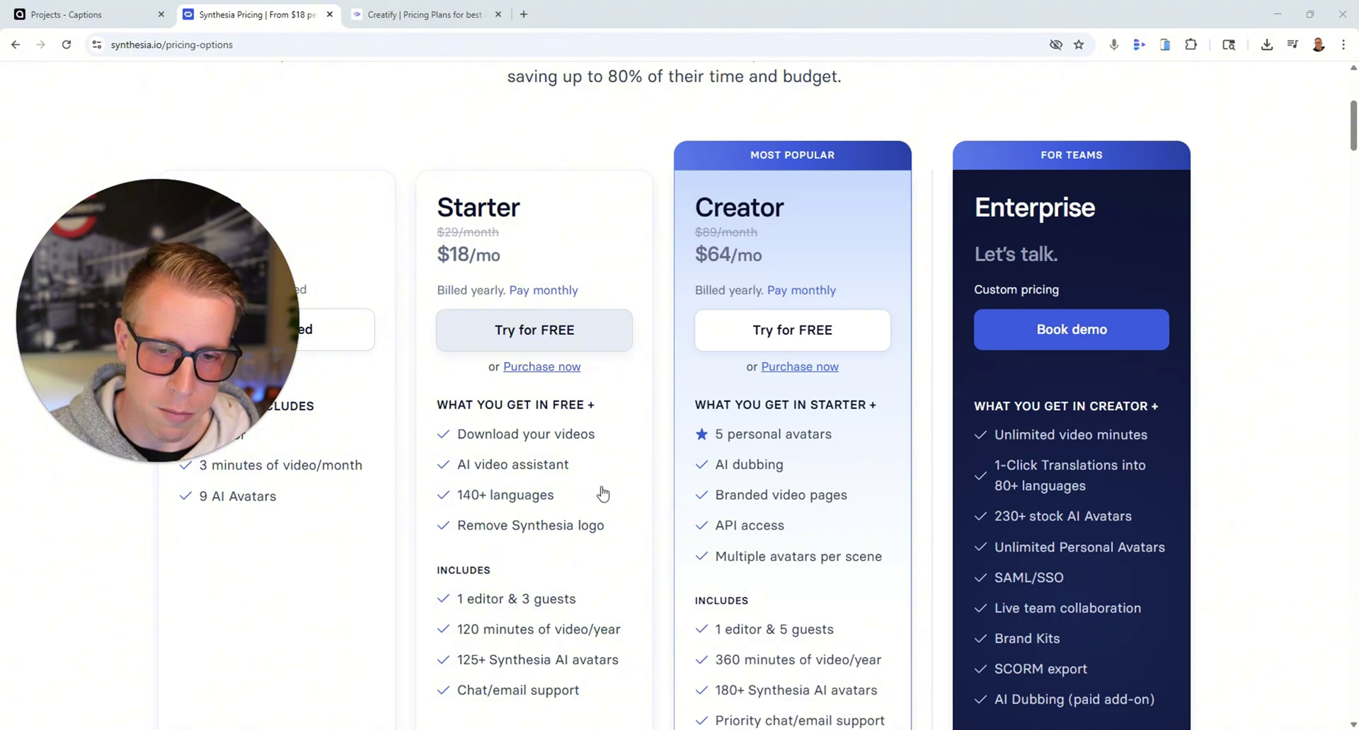
scroll(607, 487, "down", 1)
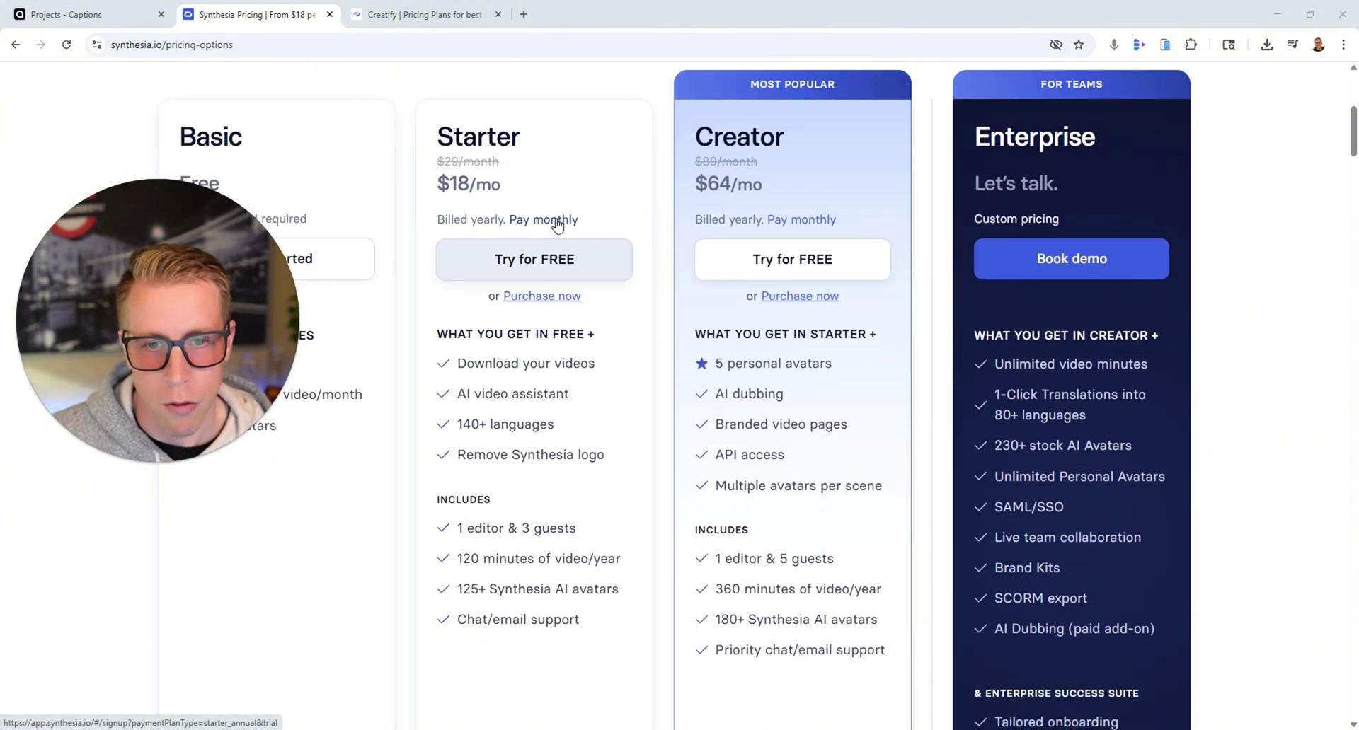
left_click(558, 221)
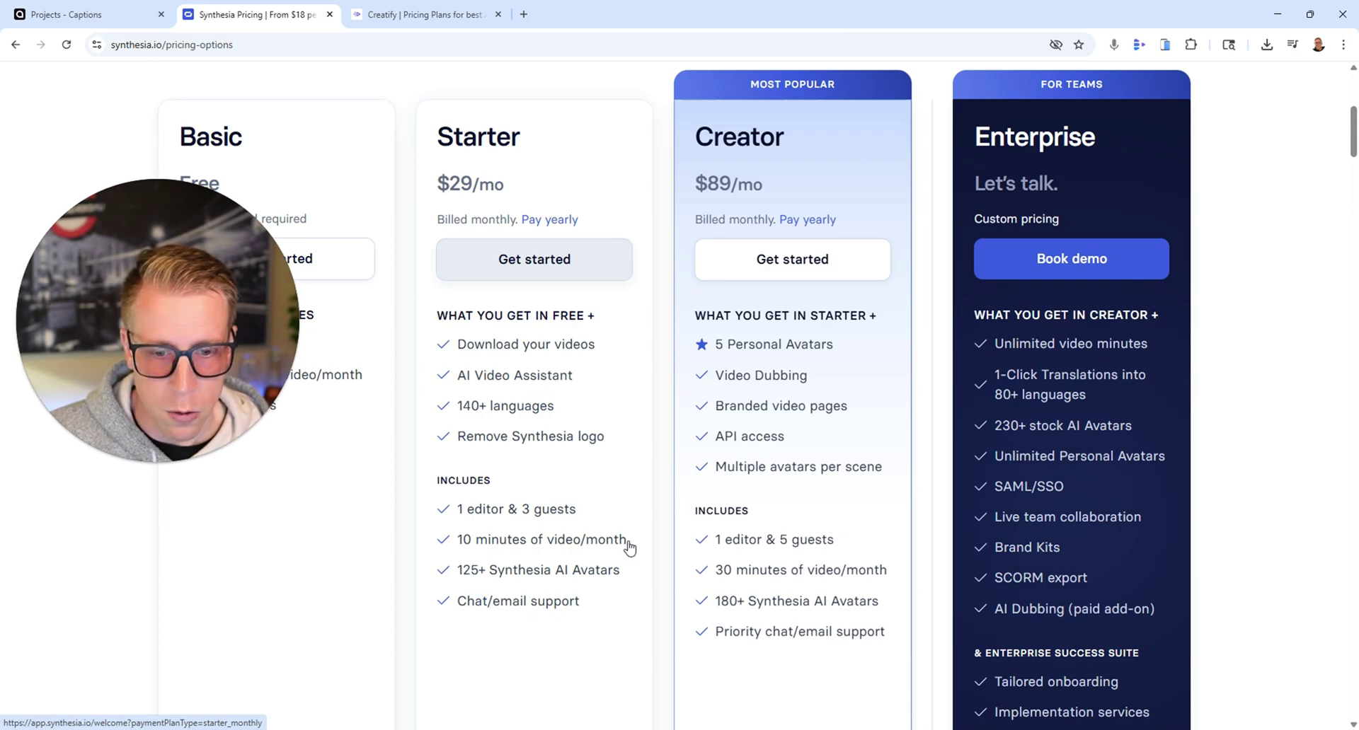
left_click(442, 259)
left_click(437, 14)
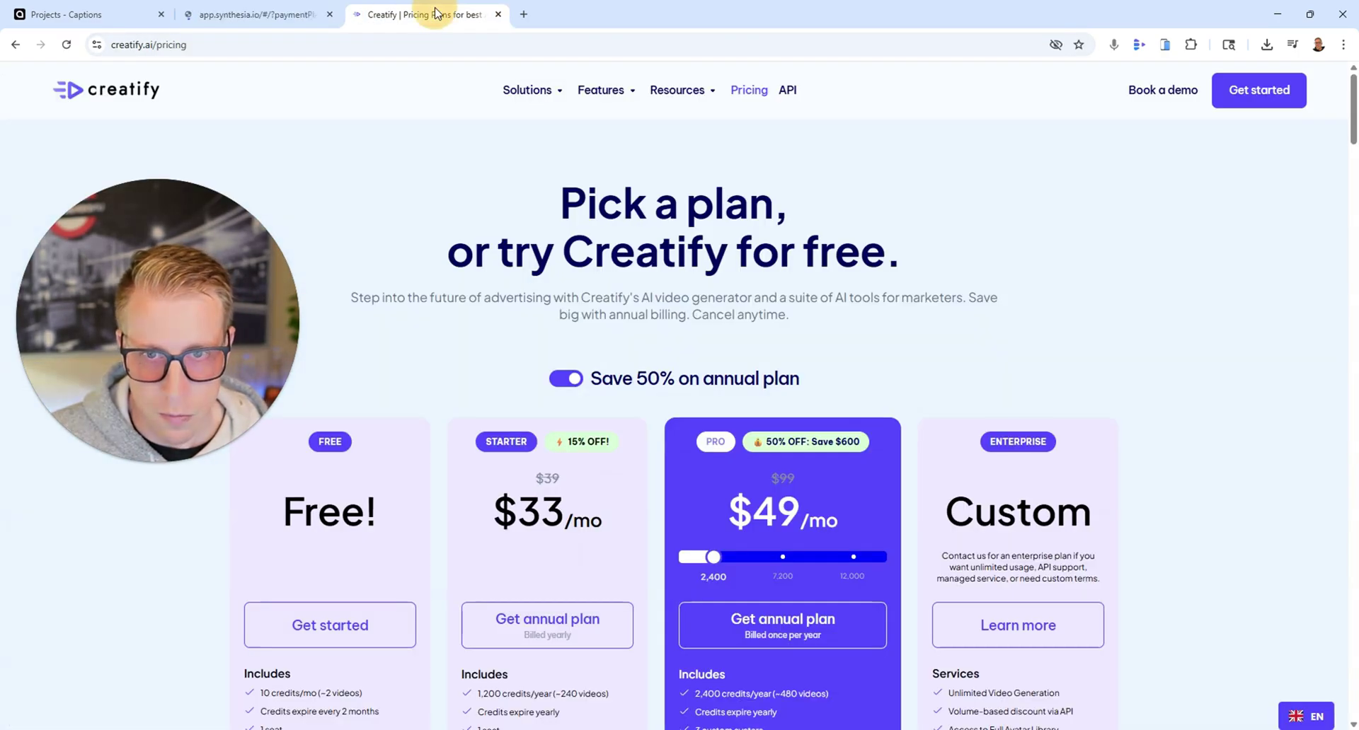
Switch Creatify's plans to monthly pricing ($39 Starter, $99 Pro), then go back to the Captions projects tab
scroll(524, 364, "down", 2)
left_click(562, 241)
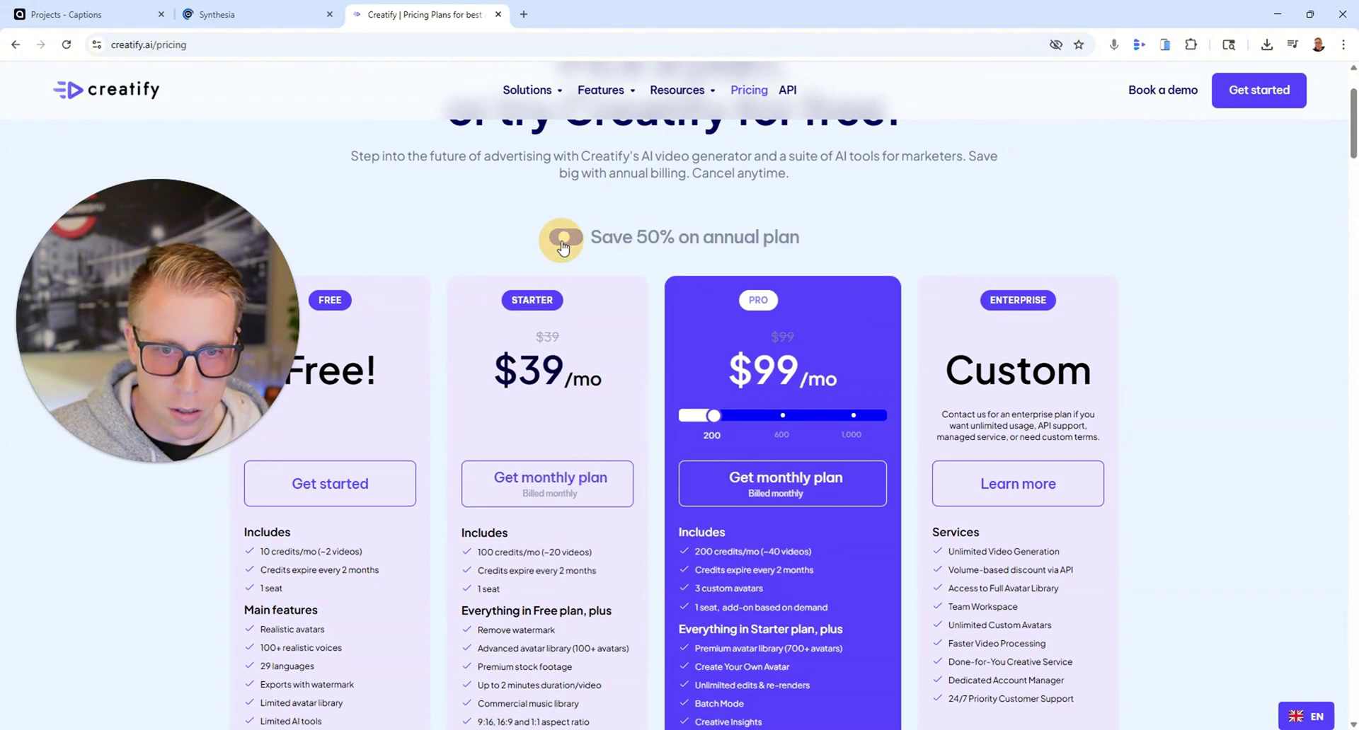
scroll(447, 428, "down", 3)
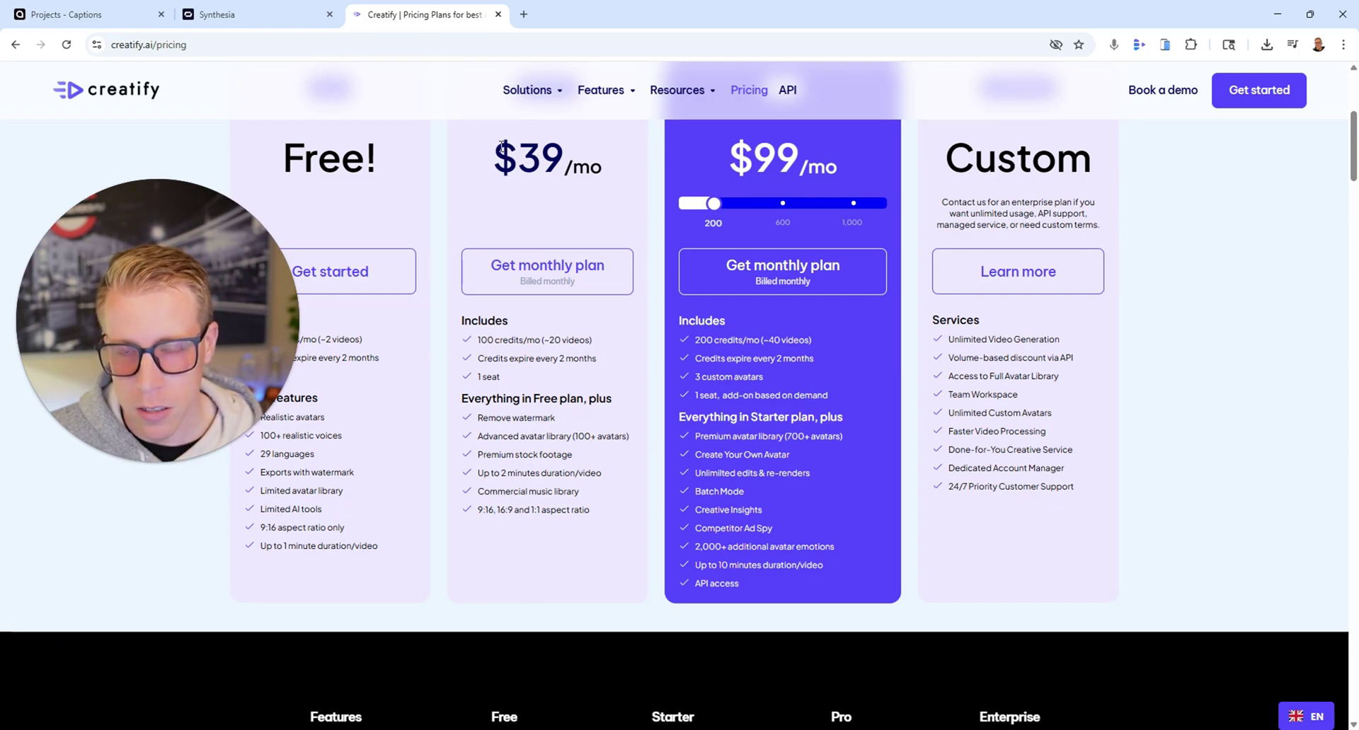
left_click(102, 12)
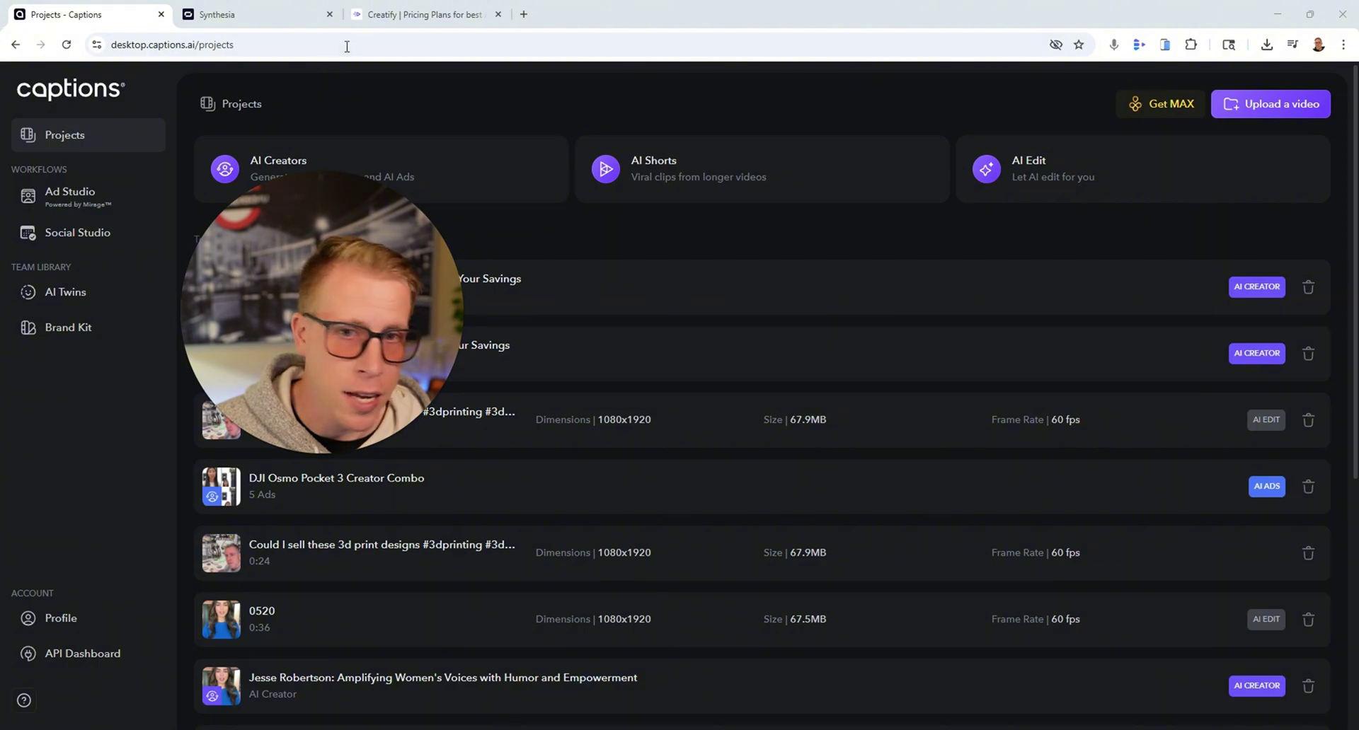
Search 'captions ai pricing' in a new tab and review the Captions plans, Pro $9.99 through Enterprise
left_click(524, 14)
left_click(515, 44)
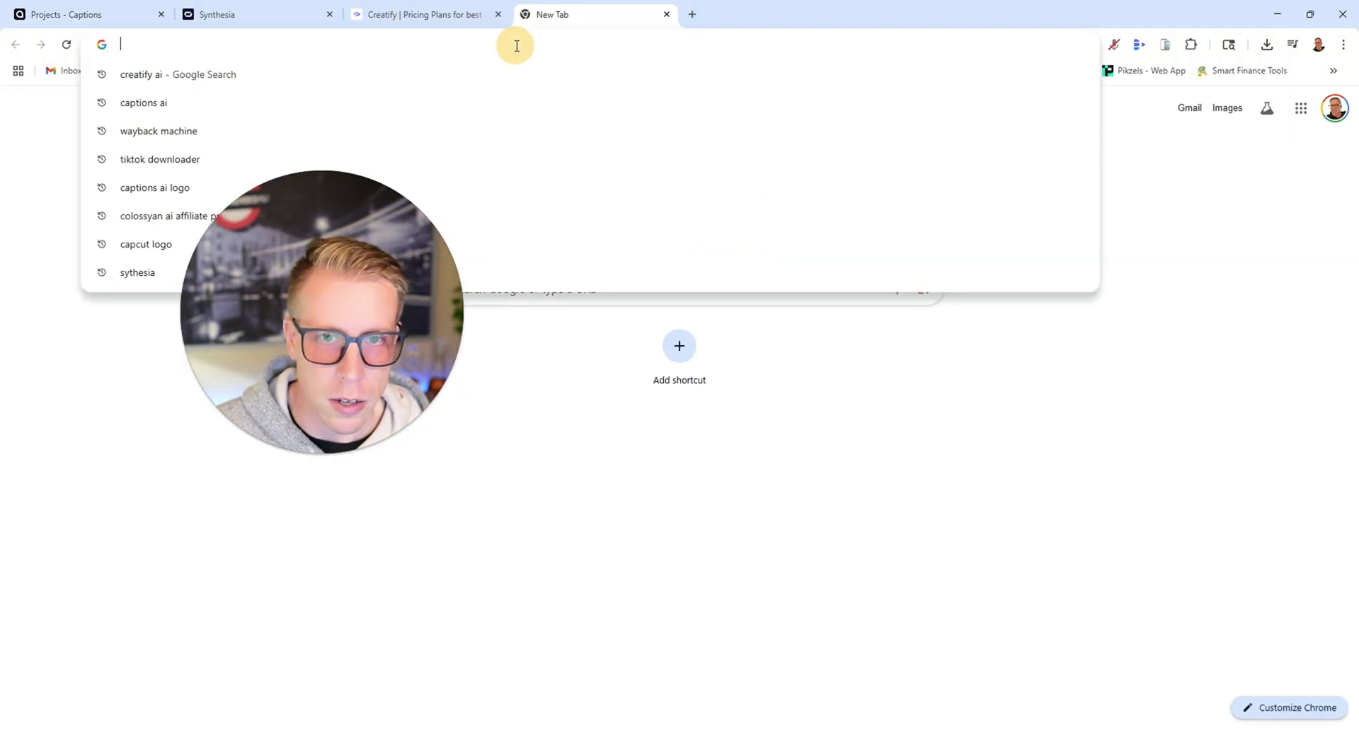
type("captions ai pricing")
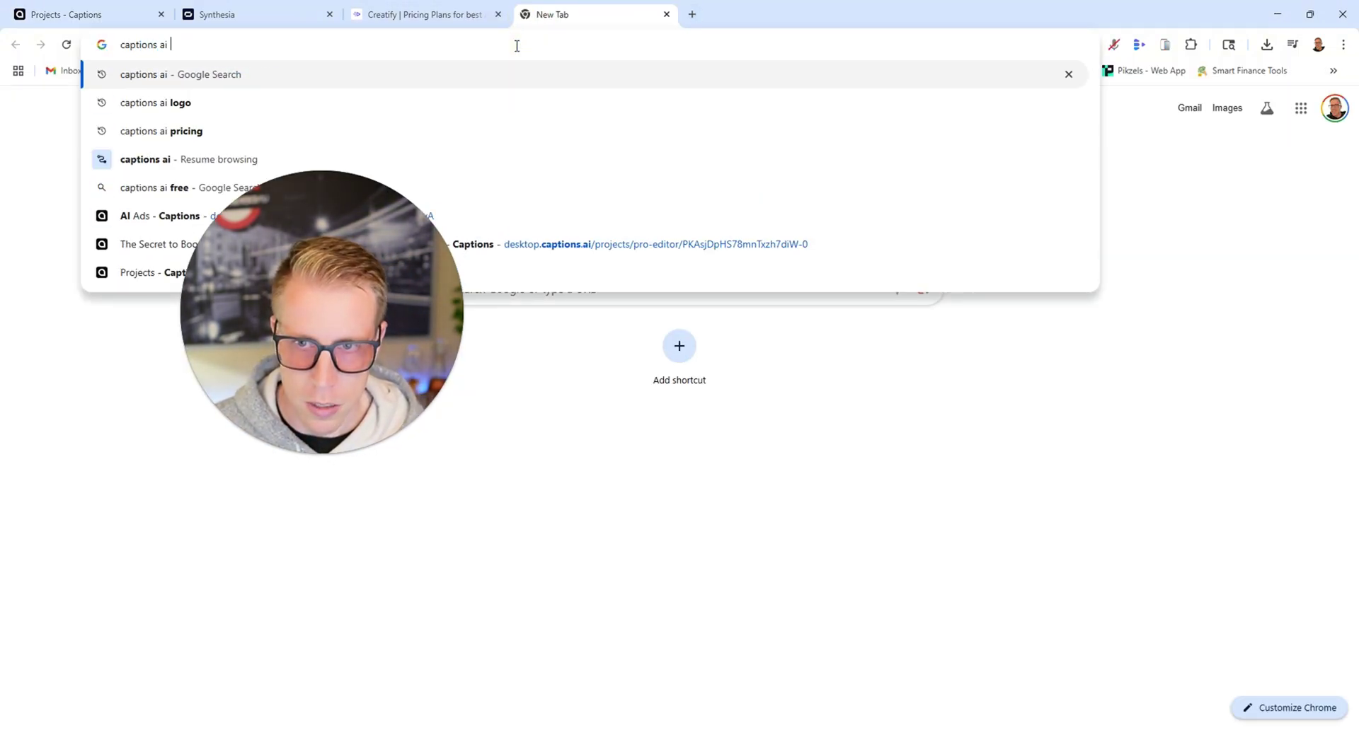
key("Return")
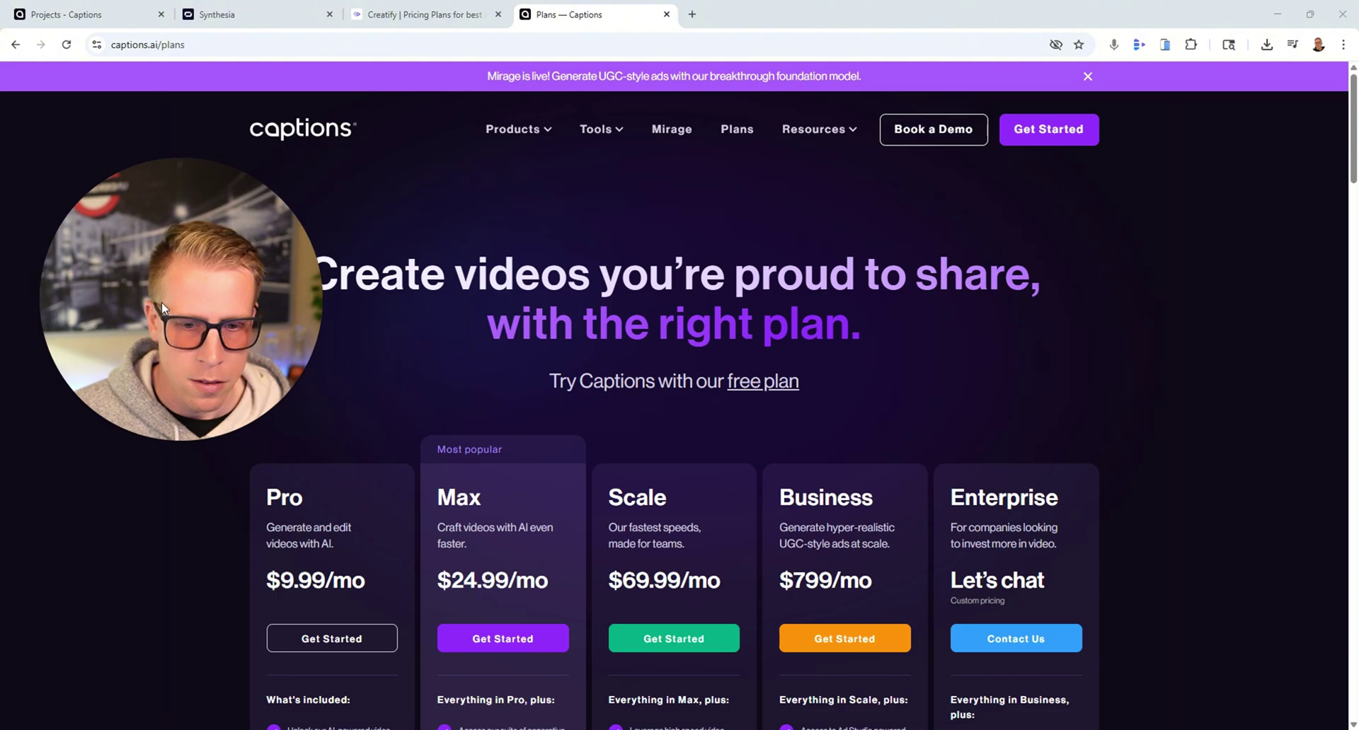
scroll(325, 549, "down", 3)
left_click_drag(205, 402, 796, 403)
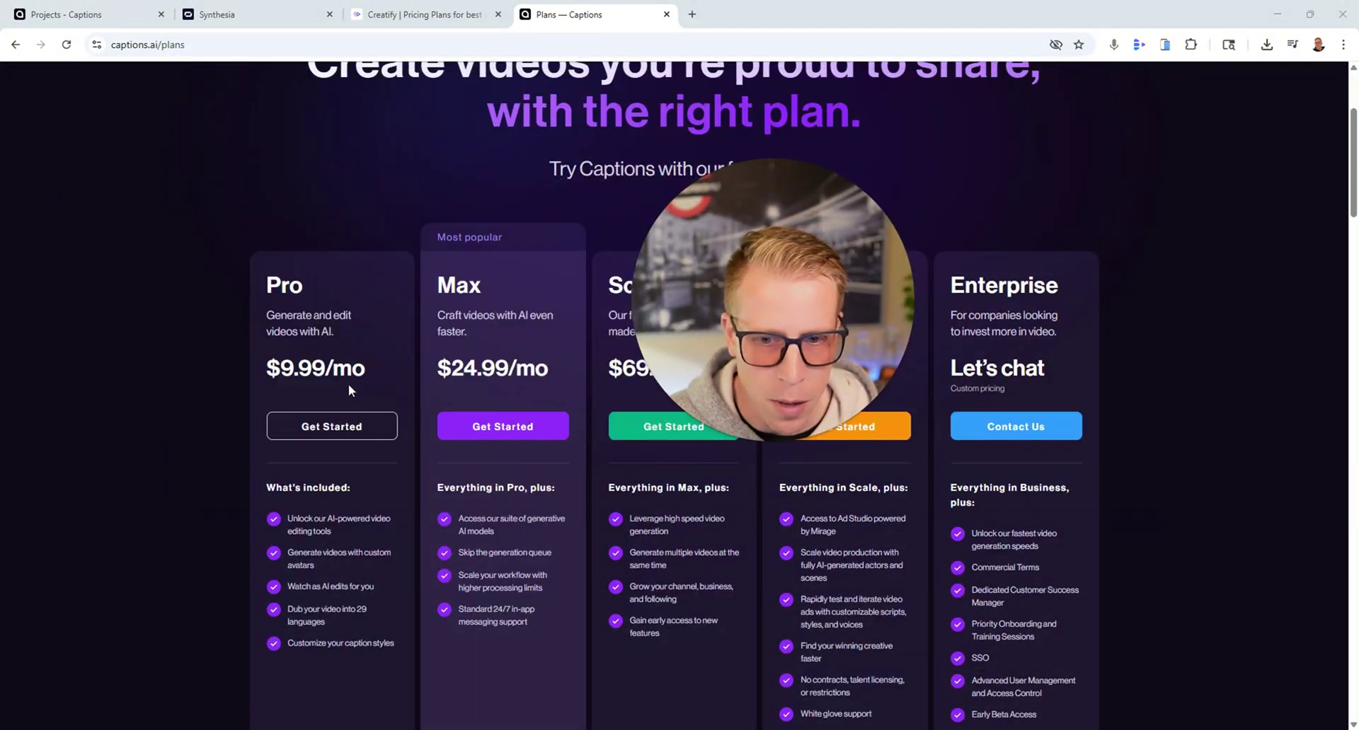
mouse_move(795, 429)
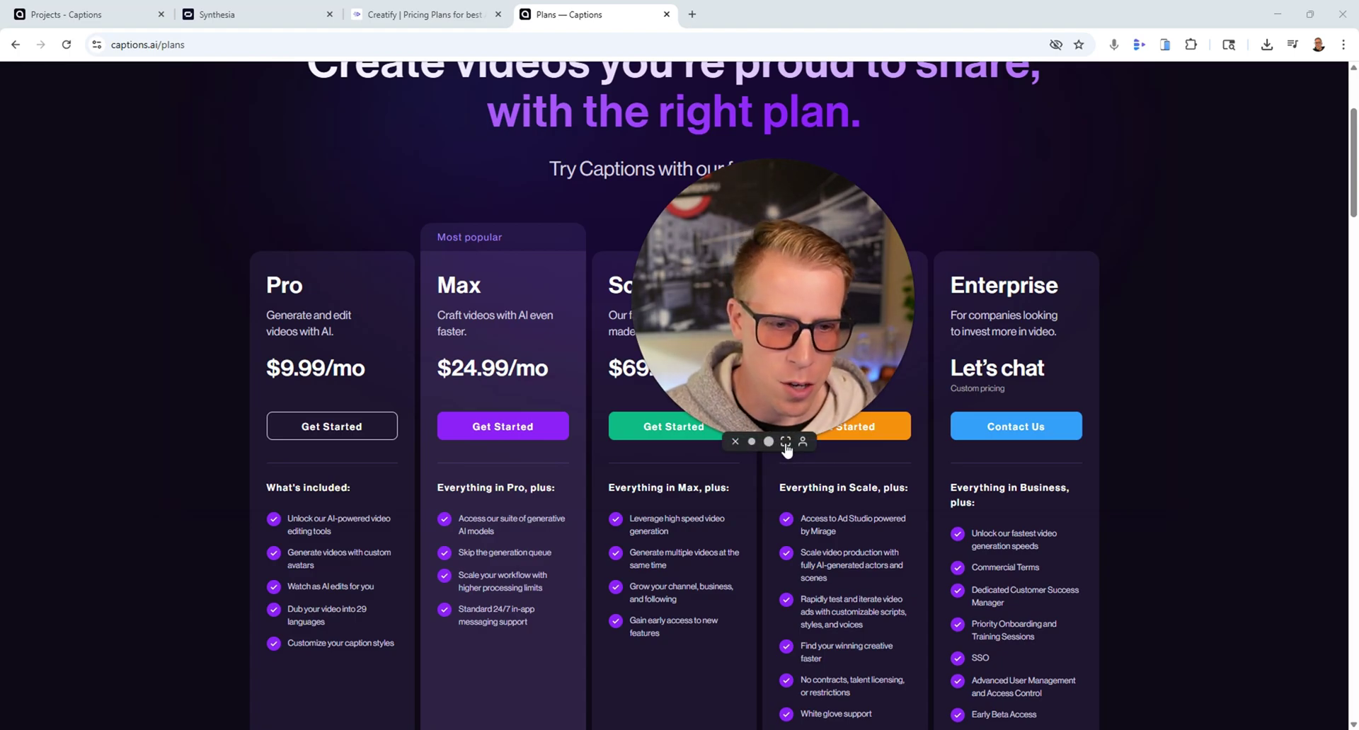